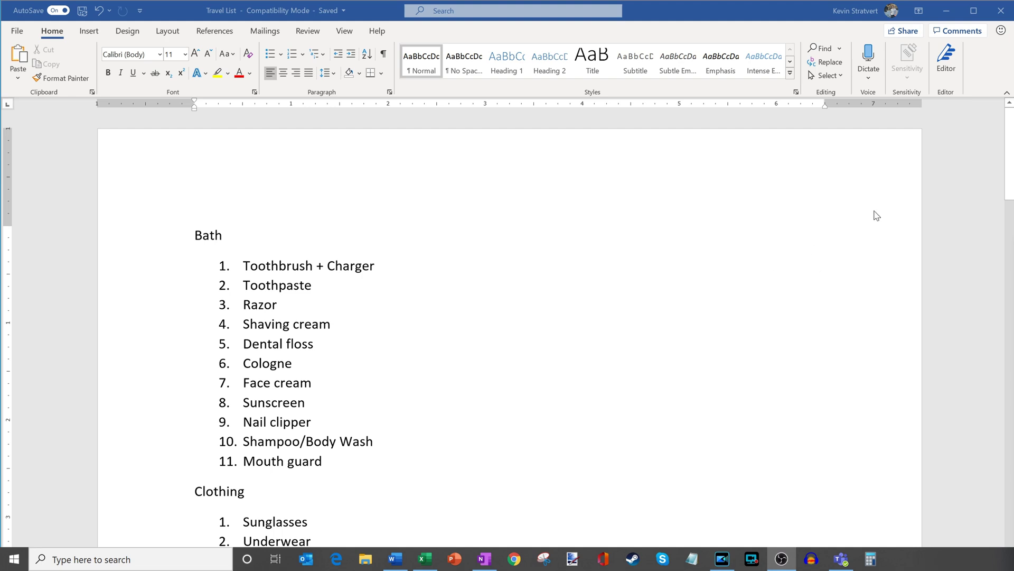
Scroll to the top of the list and select the Bath header line
{"action": "left_click_drag", "start_coordinate": [1009, 127], "coordinate": [1012, 133]}
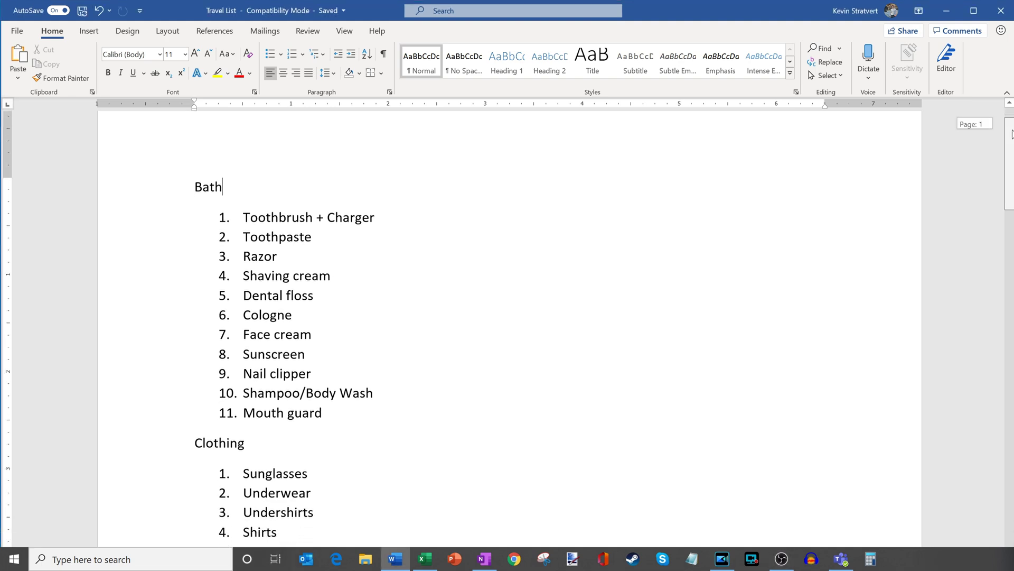
{"action": "mouse_move", "coordinate": [1012, 134]}
{"action": "left_mouse_down"}
{"action": "mouse_move", "coordinate": [1012, 284]}
{"action": "mouse_move", "coordinate": [1011, 115]}
{"action": "left_mouse_up"}
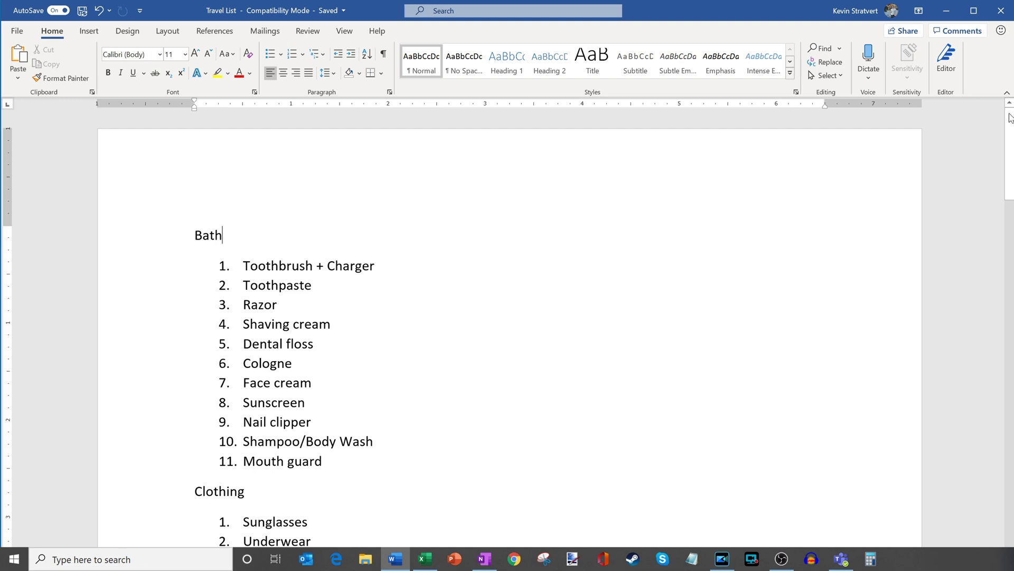
{"action": "left_click_drag", "start_coordinate": [1011, 119], "coordinate": [1011, 128]}
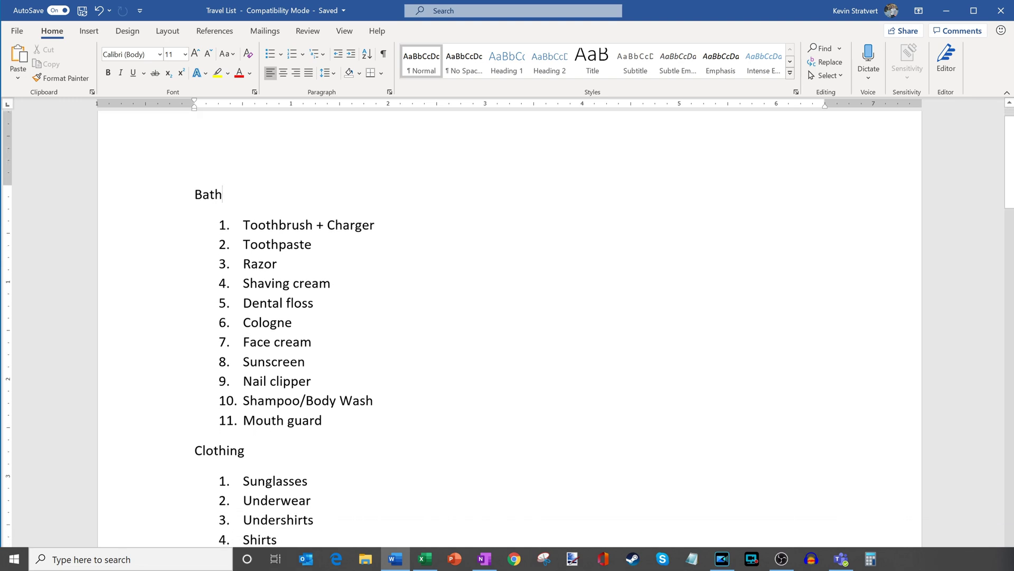
{"action": "left_click", "coordinate": [169, 191]}
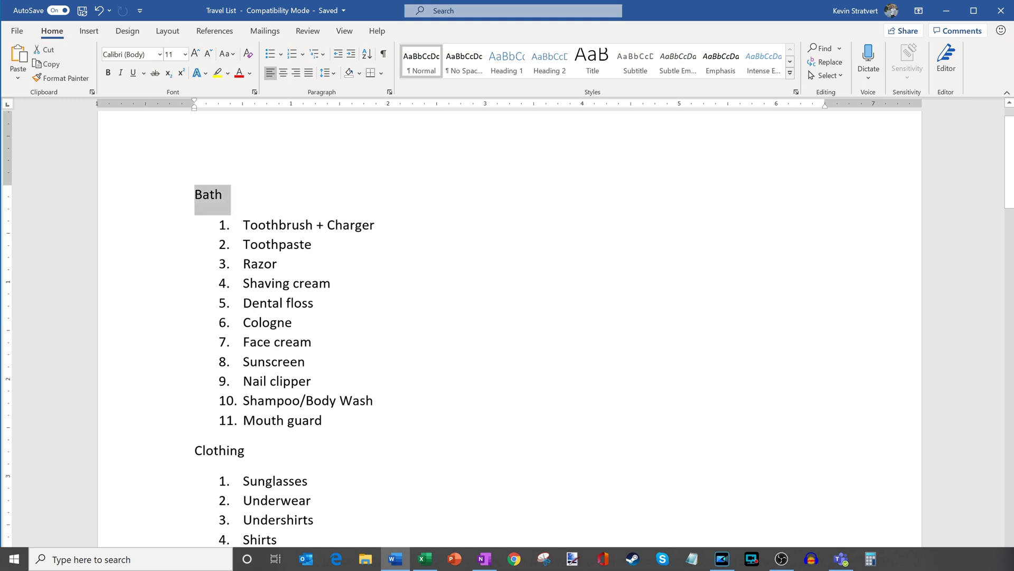
{"action": "left_click", "coordinate": [169, 450]}
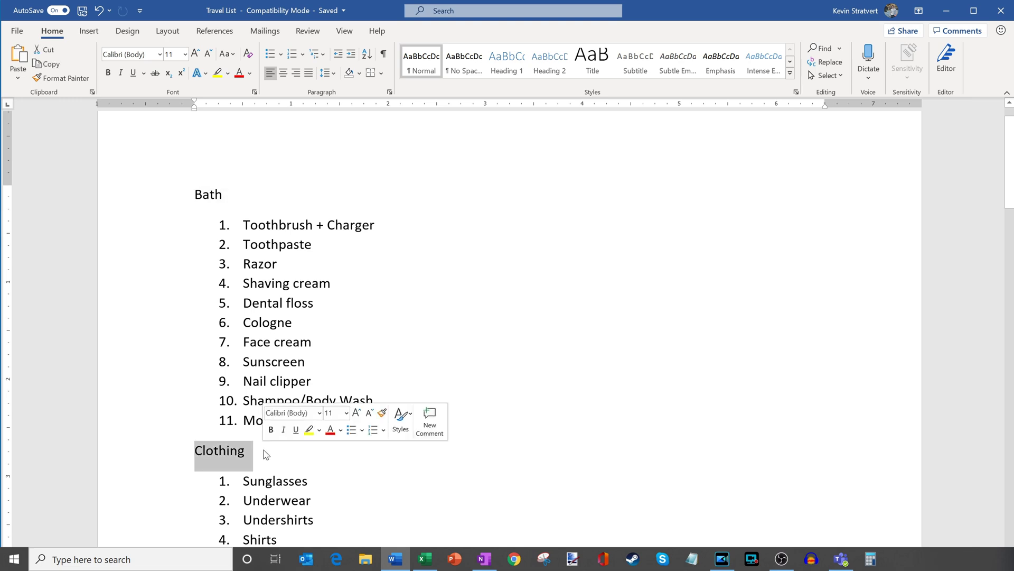
{"action": "left_click", "coordinate": [222, 194]}
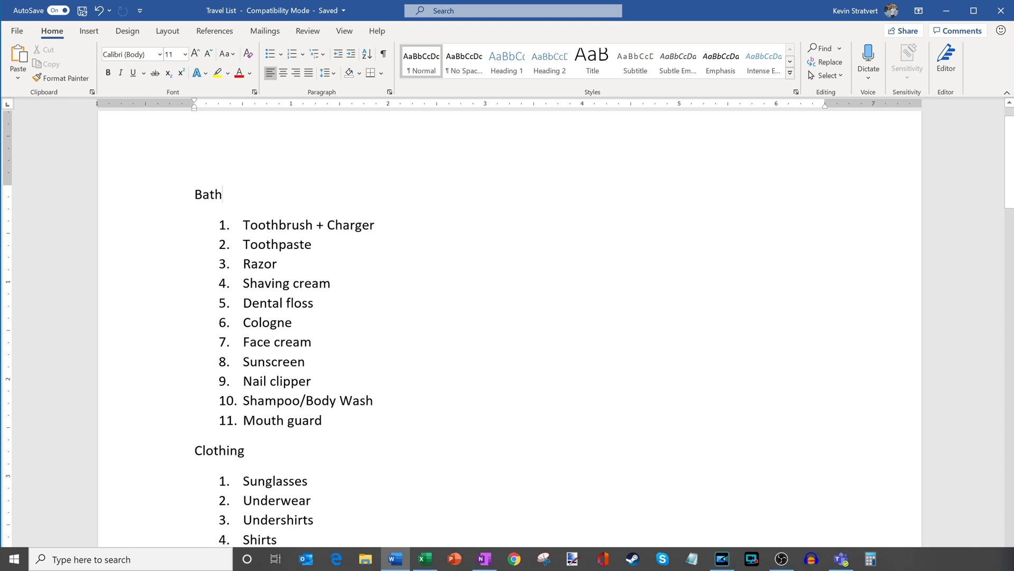
{"action": "left_click", "coordinate": [172, 194]}
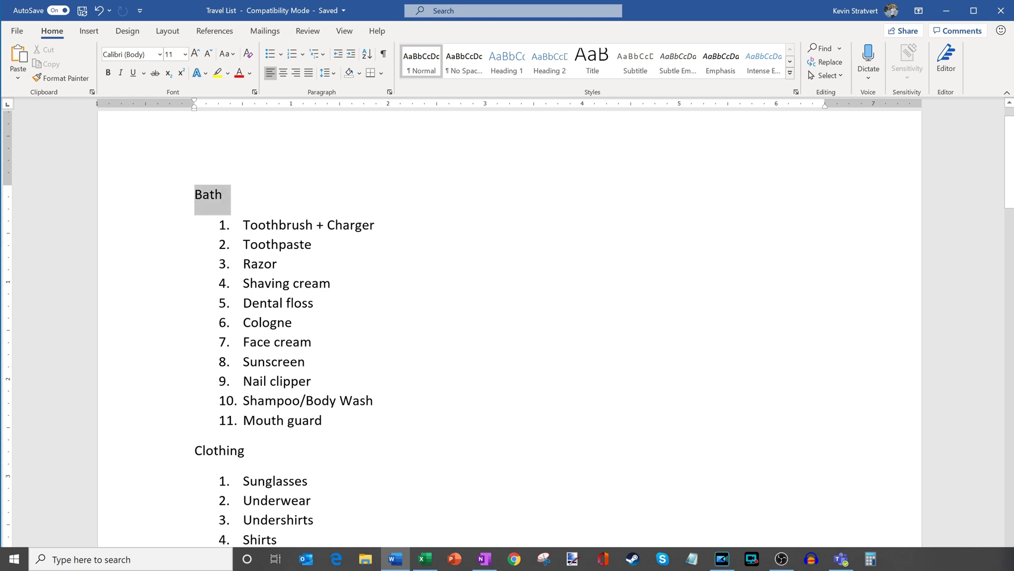
Make the Bath header bold, grow it to 14 pt, and colour it light blue
{"action": "key", "text": "ctrl+b"}
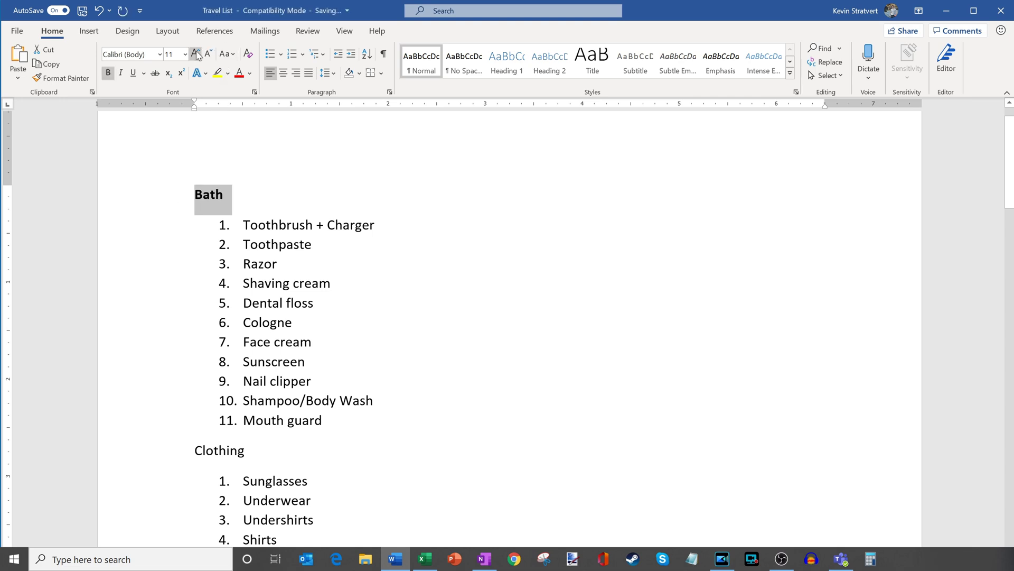
{"action": "left_click", "coordinate": [195, 53]}
{"action": "left_click", "coordinate": [195, 53]}
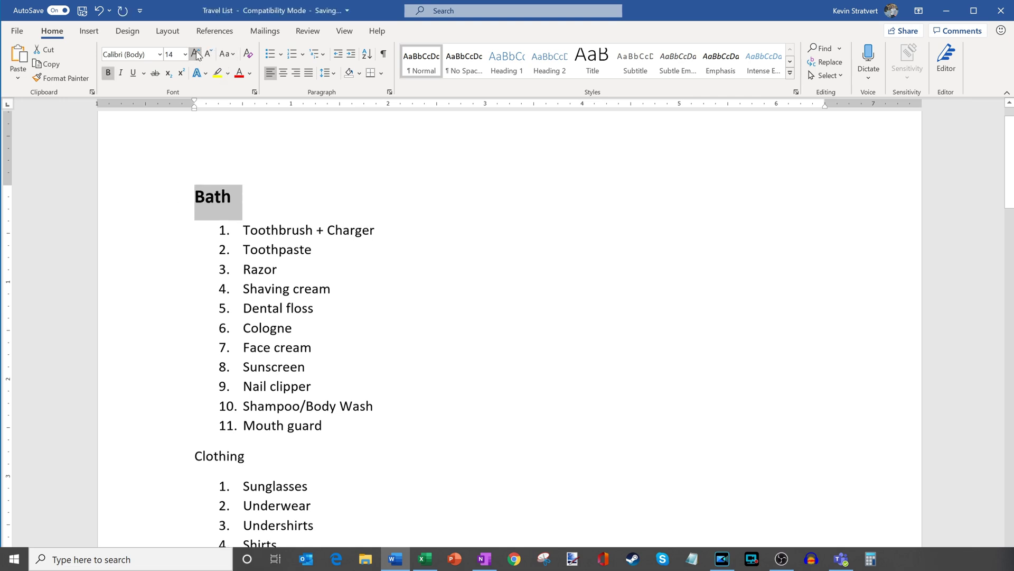
{"action": "left_click", "coordinate": [250, 73]}
{"action": "left_click", "coordinate": [280, 157]}
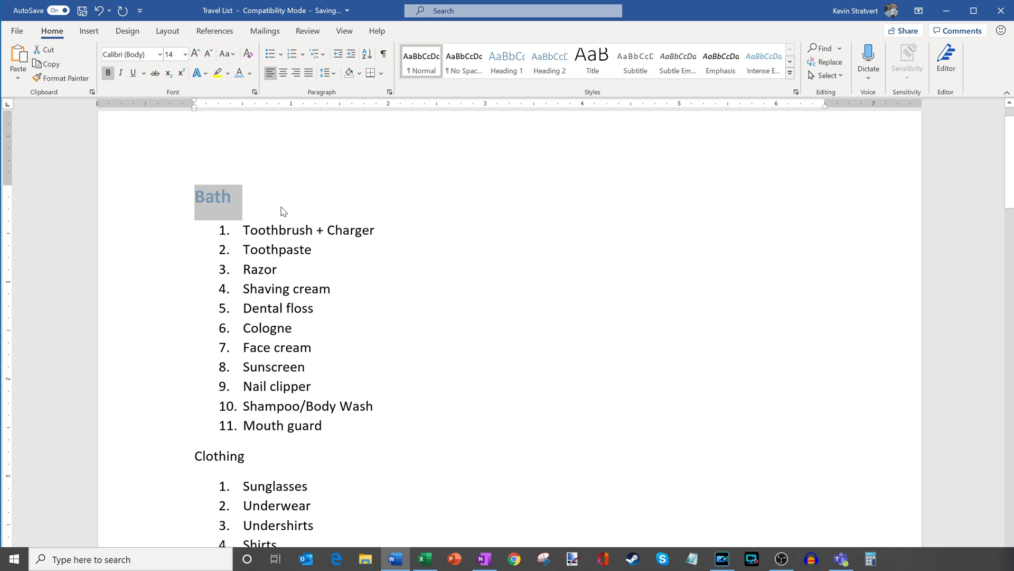
Deselect Bath and check that the Clothing header is still plain
{"action": "left_click", "coordinate": [329, 205]}
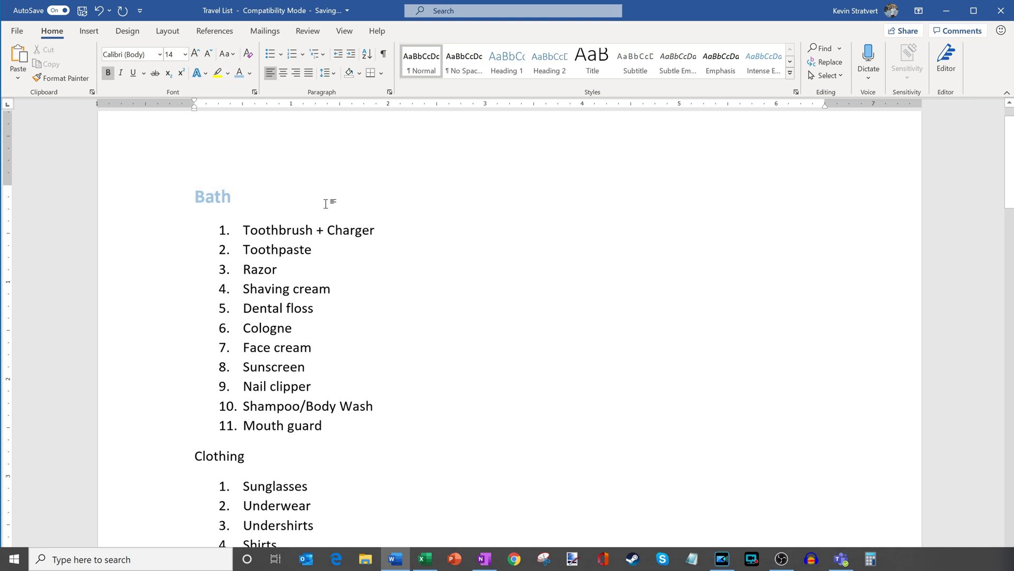
{"action": "left_click", "coordinate": [230, 455]}
{"action": "scroll", "coordinate": [507, 328], "scroll_direction": "down", "scroll_amount": 5}
{"action": "scroll", "coordinate": [507, 327], "scroll_direction": "down", "scroll_amount": 3}
{"action": "scroll", "coordinate": [508, 328], "scroll_direction": "up", "scroll_amount": 8}
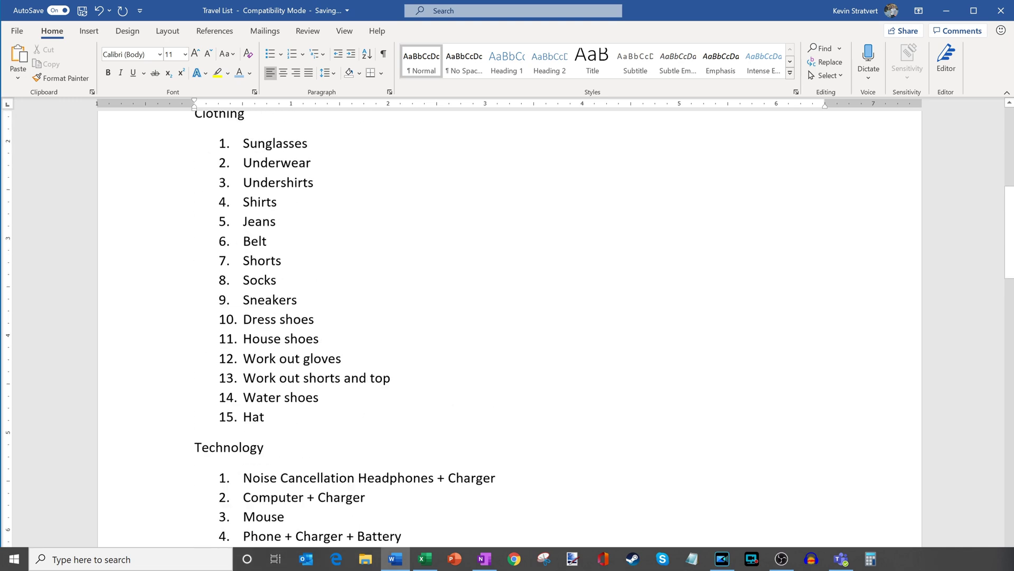
{"action": "scroll", "coordinate": [507, 328], "scroll_direction": "up", "scroll_amount": 1}
Copy the Bath header's formatting onto the Clothing header with Format Painter
{"action": "left_click", "coordinate": [214, 237]}
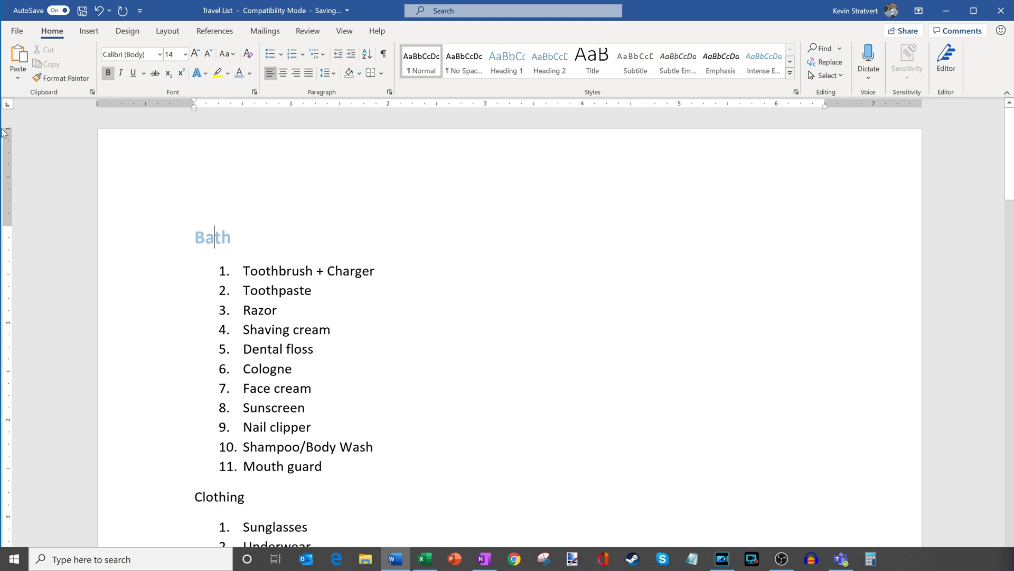
{"action": "double_click", "coordinate": [228, 499]}
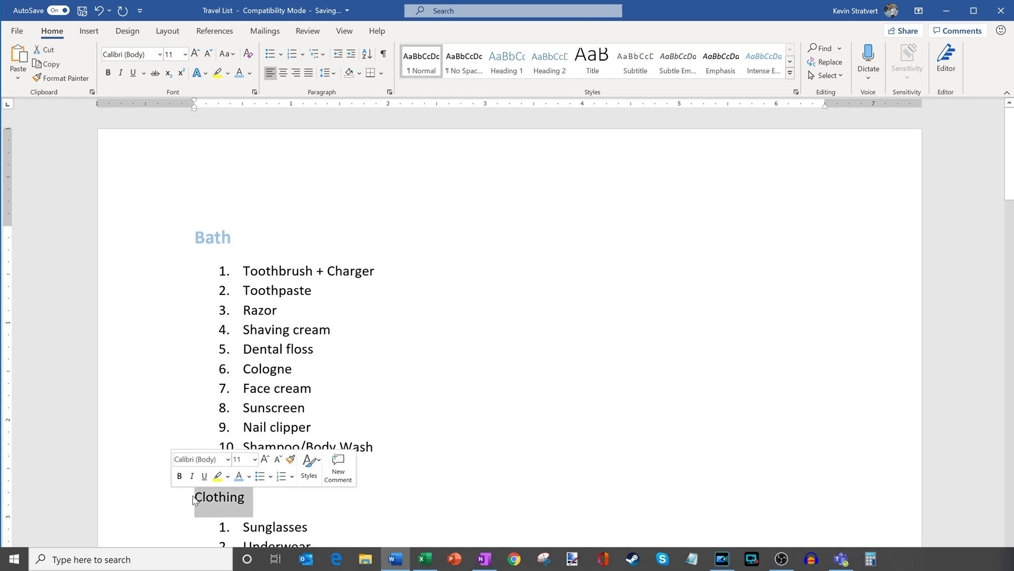
{"action": "double_click", "coordinate": [213, 237]}
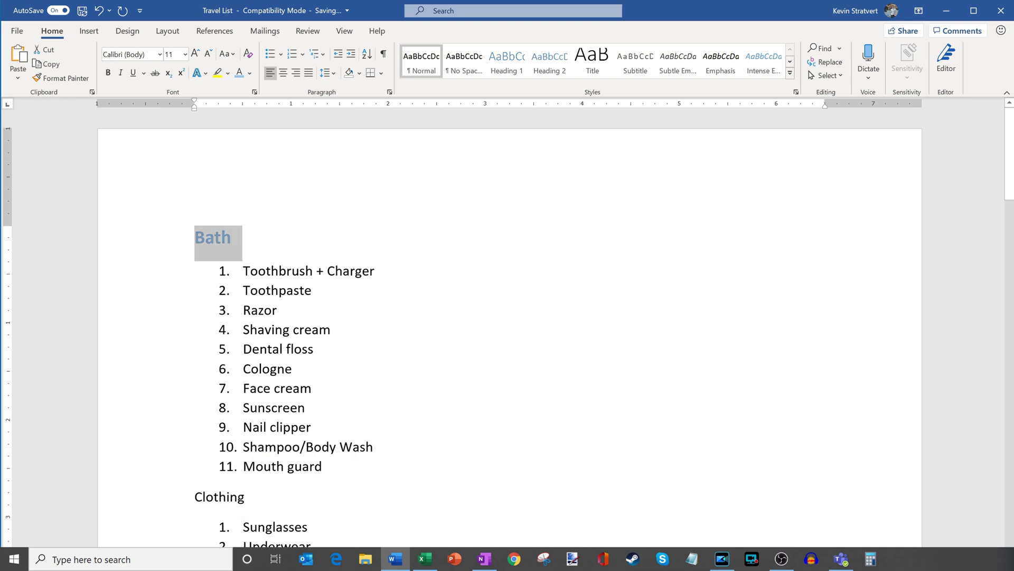
{"action": "left_click", "coordinate": [67, 78]}
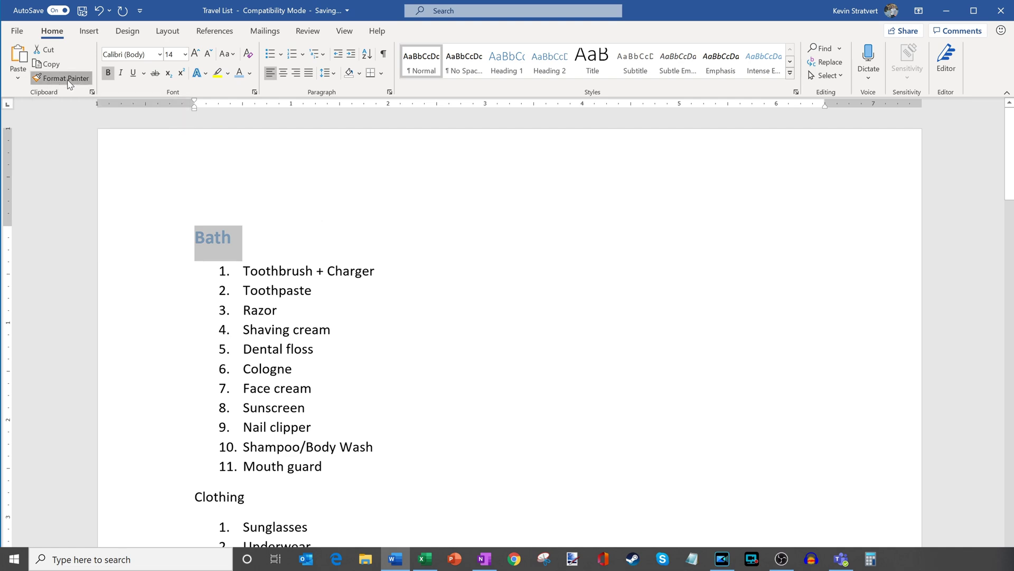
{"action": "left_click_drag", "start_coordinate": [255, 492], "coordinate": [176, 494]}
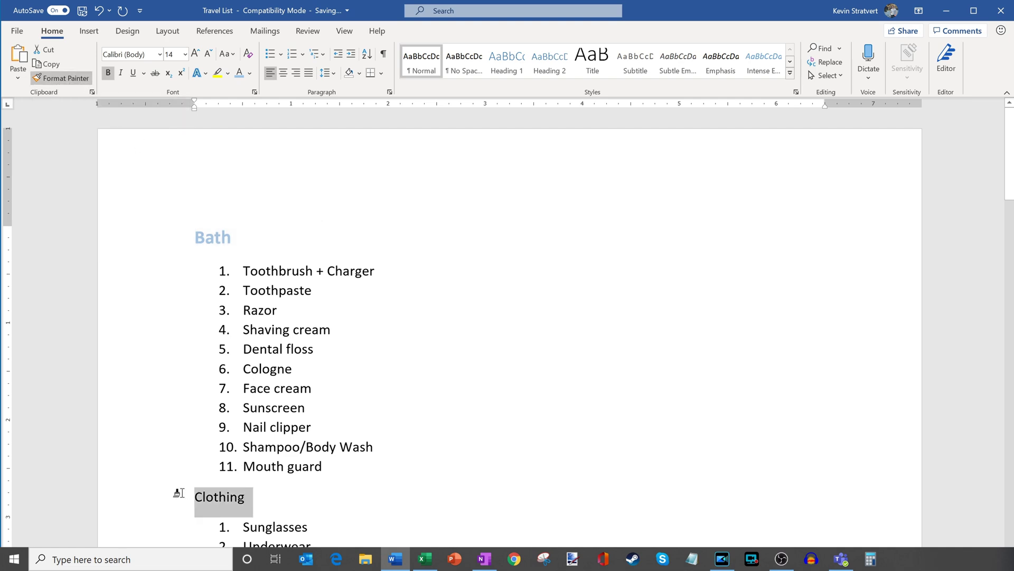
{"action": "left_click", "coordinate": [324, 495]}
Undo the copied Clothing formatting and Bath's manual formatting with Ctrl+Z twice
{"action": "scroll", "coordinate": [324, 495], "scroll_direction": "down", "scroll_amount": 20}
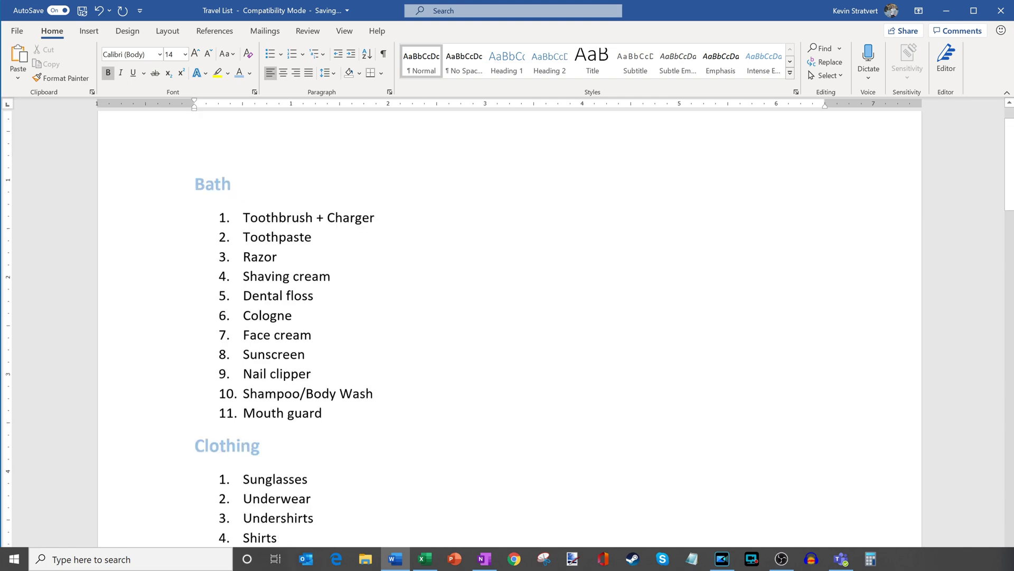
{"action": "scroll", "coordinate": [508, 328], "scroll_direction": "down", "scroll_amount": 10}
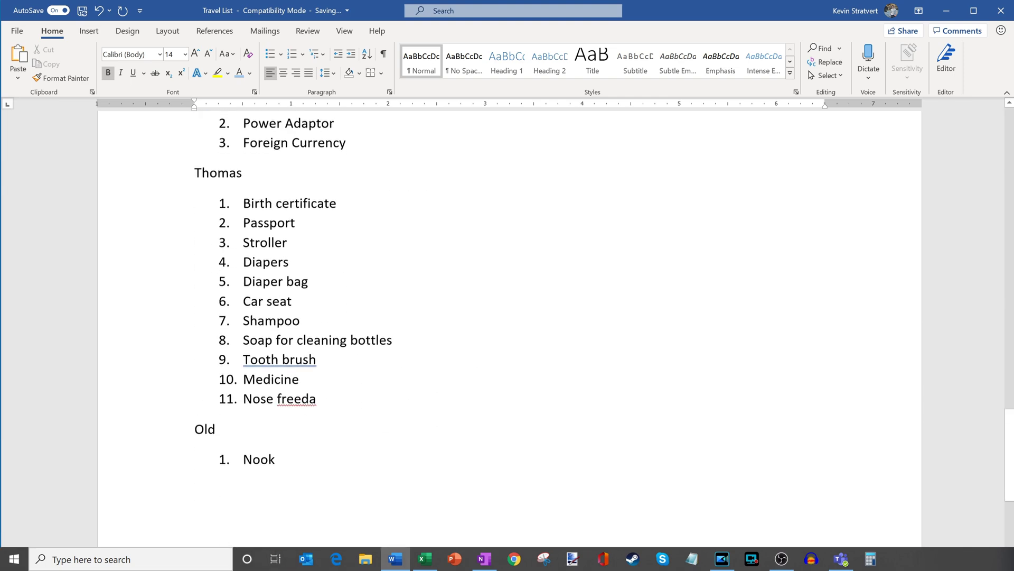
{"action": "scroll", "coordinate": [507, 328], "scroll_direction": "up", "scroll_amount": 13}
{"action": "scroll", "coordinate": [507, 328], "scroll_direction": "up", "scroll_amount": 15}
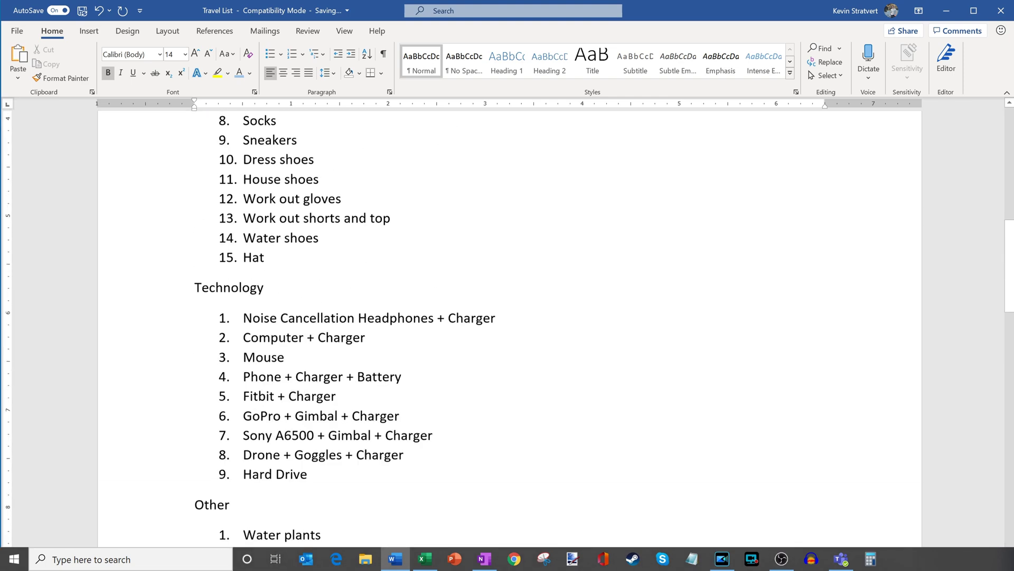
{"action": "key", "text": "ctrl+z"}
{"action": "key", "text": "ctrl+z"}
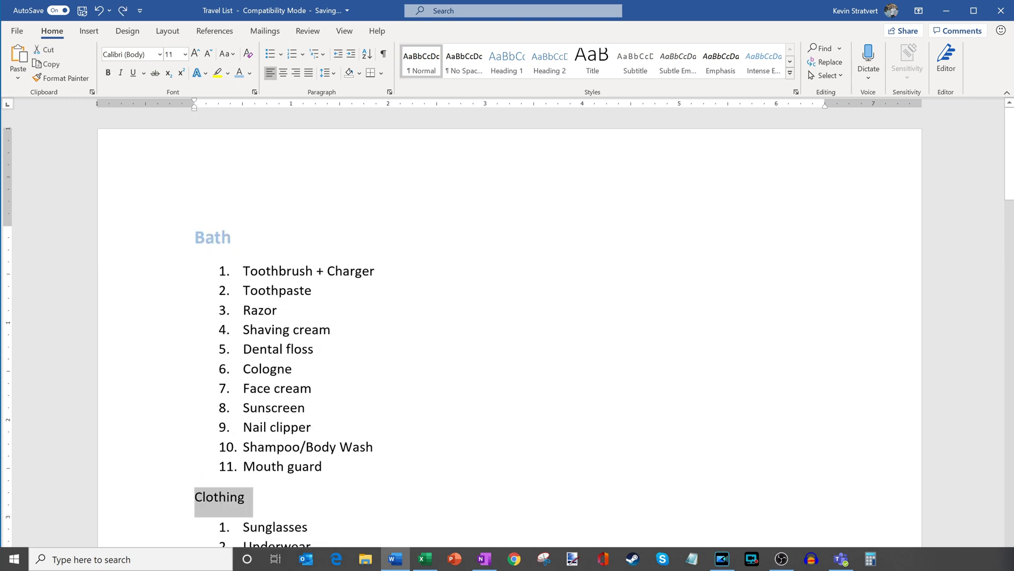
{"action": "key", "text": "ctrl+z"}
{"action": "key", "text": "ctrl+z"}
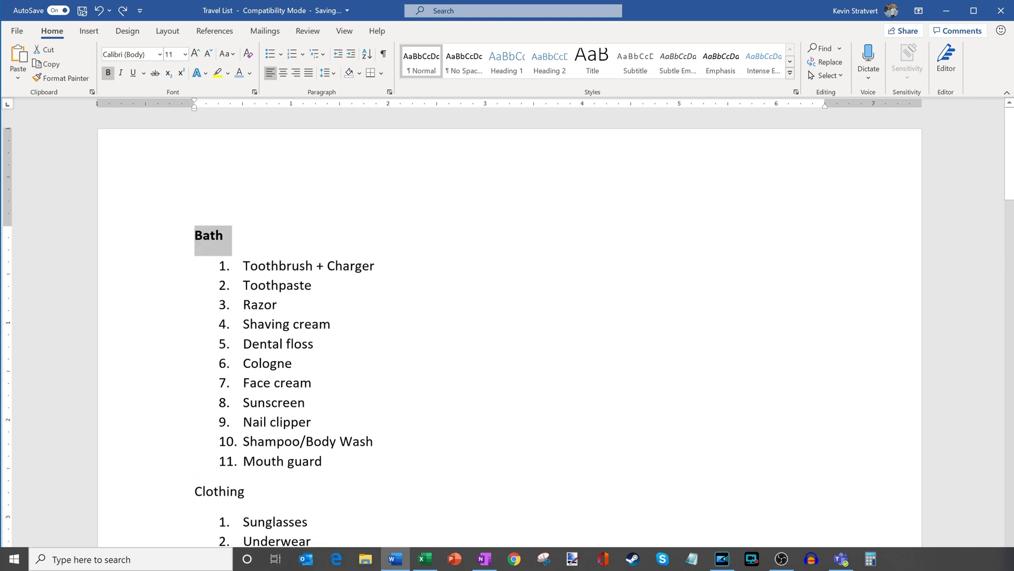
{"action": "left_click", "coordinate": [271, 285]}
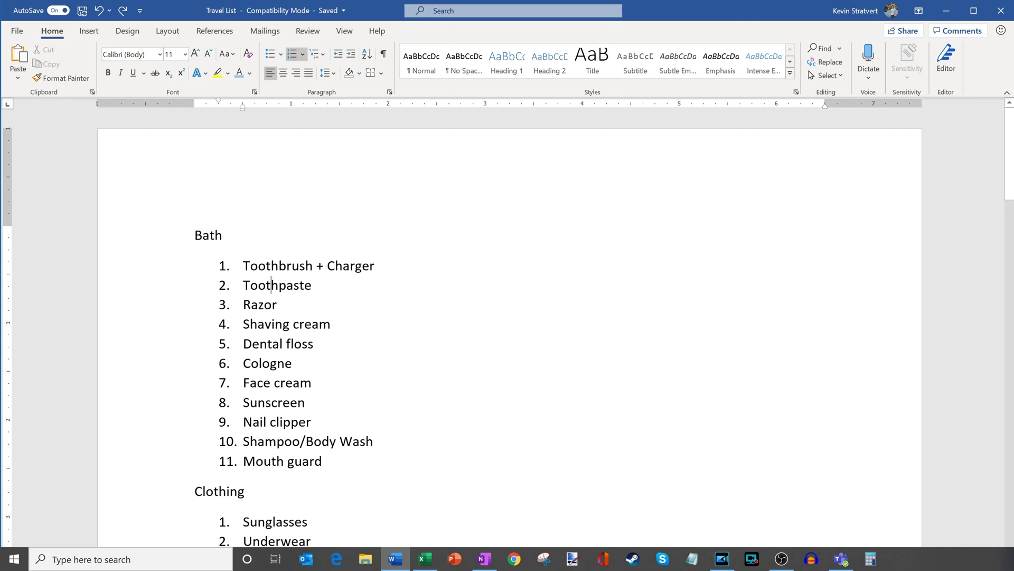
Select the Bath header and add Clothing, Technology and Other to the selection
{"action": "triple_click", "coordinate": [209, 235]}
{"action": "left_click", "coordinate": [169, 498], "text": "ctrl"}
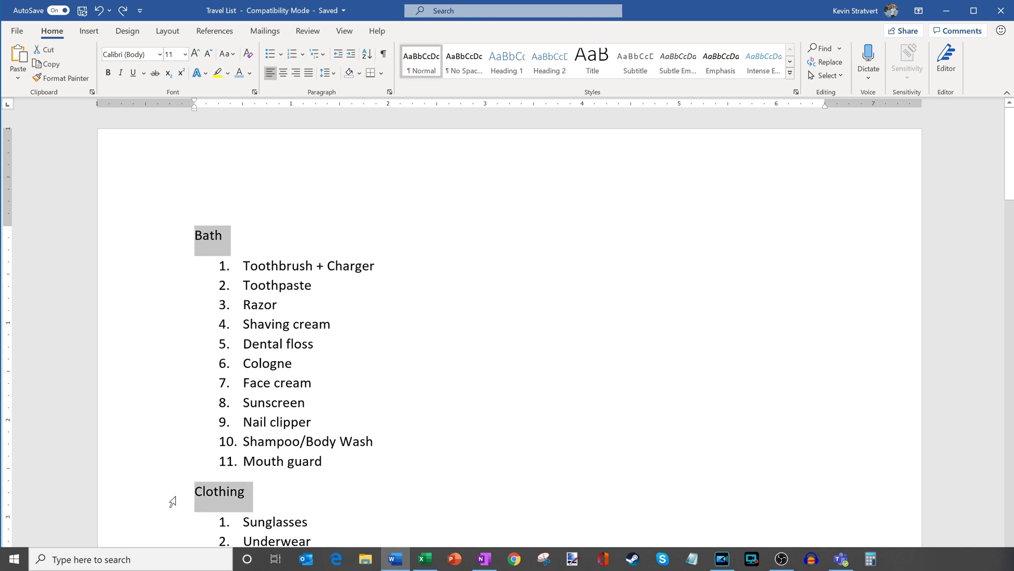
{"action": "scroll", "coordinate": [348, 486], "scroll_direction": "down", "scroll_amount": 8}
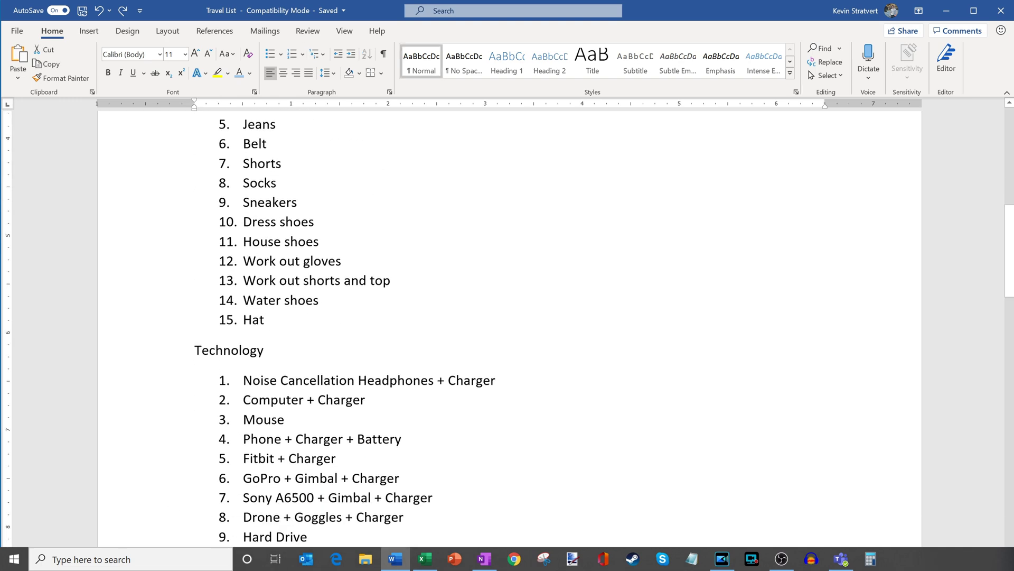
{"action": "left_click", "coordinate": [340, 358], "text": "ctrl"}
{"action": "scroll", "coordinate": [340, 358], "scroll_direction": "down", "scroll_amount": 7}
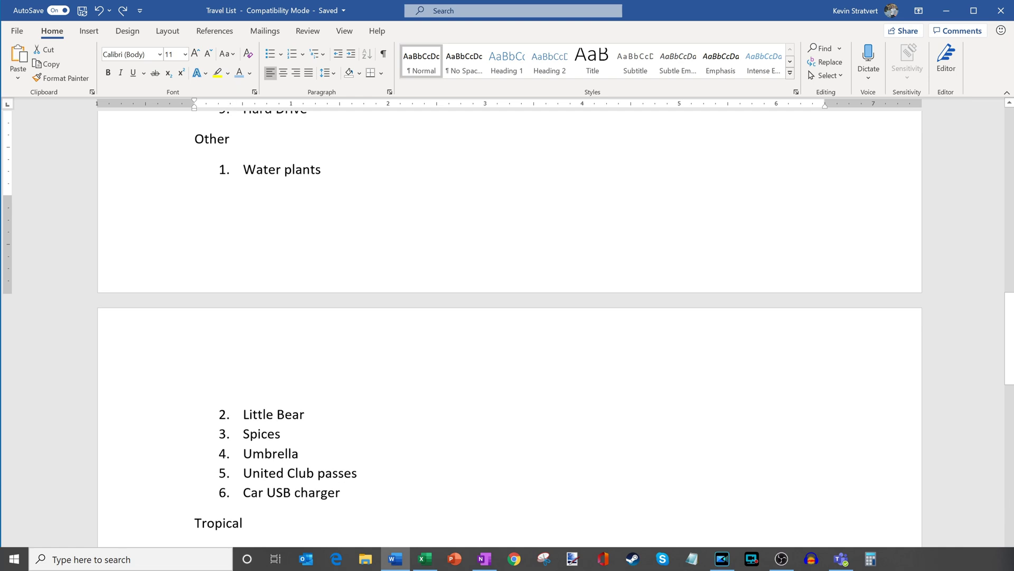
{"action": "left_click", "coordinate": [158, 145], "text": "ctrl"}
Add the Tropical, International, Thomas and Old headings to the multi-selection
{"action": "scroll", "coordinate": [161, 151], "scroll_direction": "down", "scroll_amount": 5}
{"action": "left_click", "coordinate": [168, 293], "text": "ctrl"}
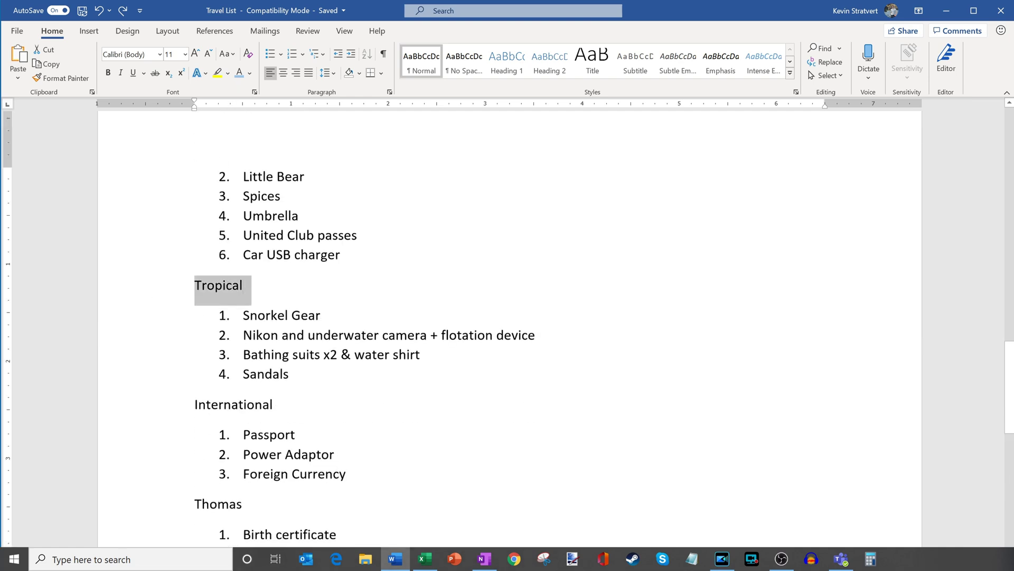
{"action": "left_click", "coordinate": [177, 410], "text": "ctrl"}
{"action": "left_click", "coordinate": [182, 508], "text": "ctrl"}
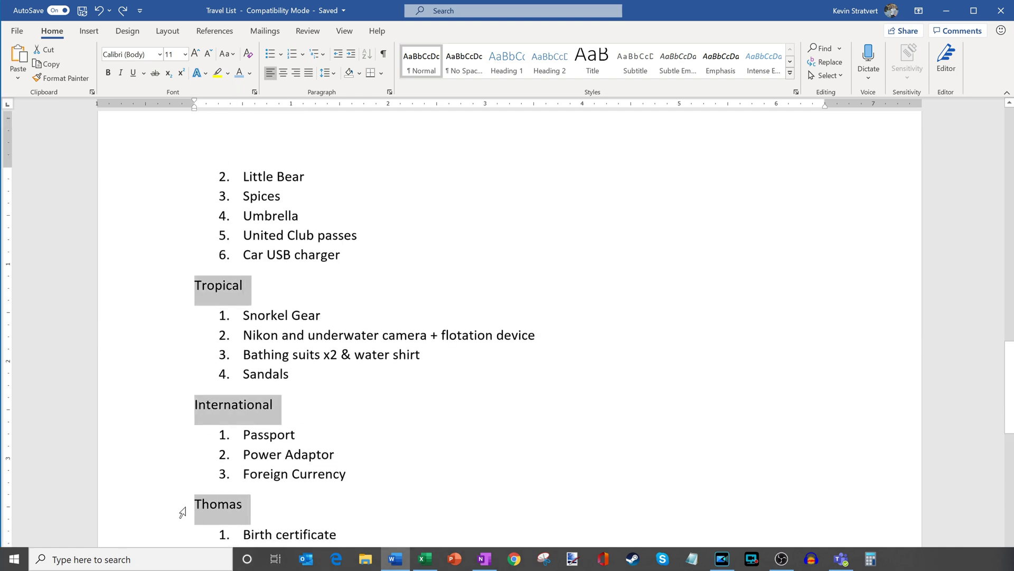
{"action": "scroll", "coordinate": [181, 508], "scroll_direction": "down", "scroll_amount": 7}
{"action": "left_click", "coordinate": [209, 427], "text": "ctrl"}
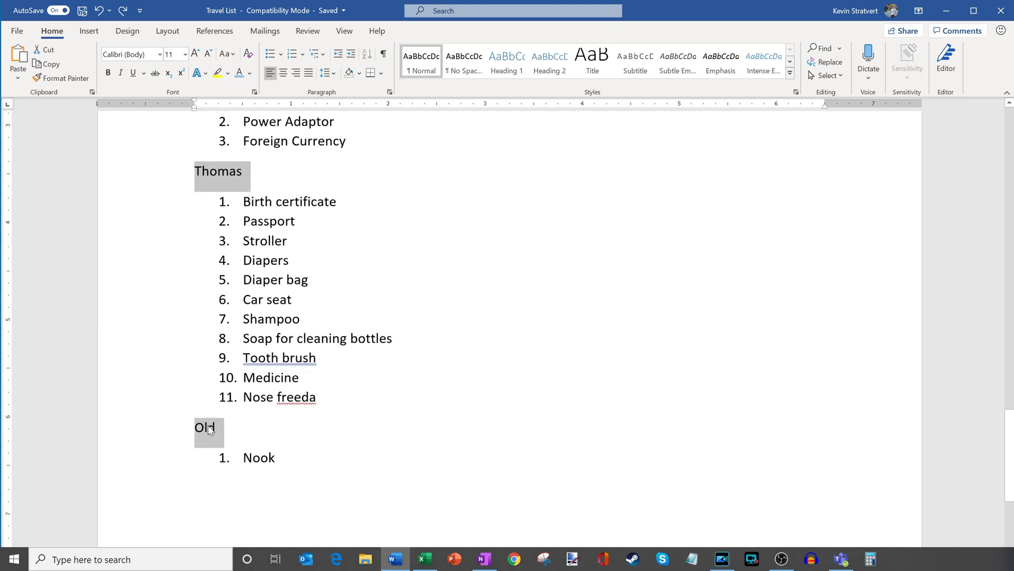
{"action": "scroll", "coordinate": [323, 427], "scroll_direction": "down", "scroll_amount": 4}
{"action": "scroll", "coordinate": [323, 427], "scroll_direction": "up", "scroll_amount": 12}
{"action": "scroll", "coordinate": [324, 426], "scroll_direction": "up", "scroll_amount": 15}
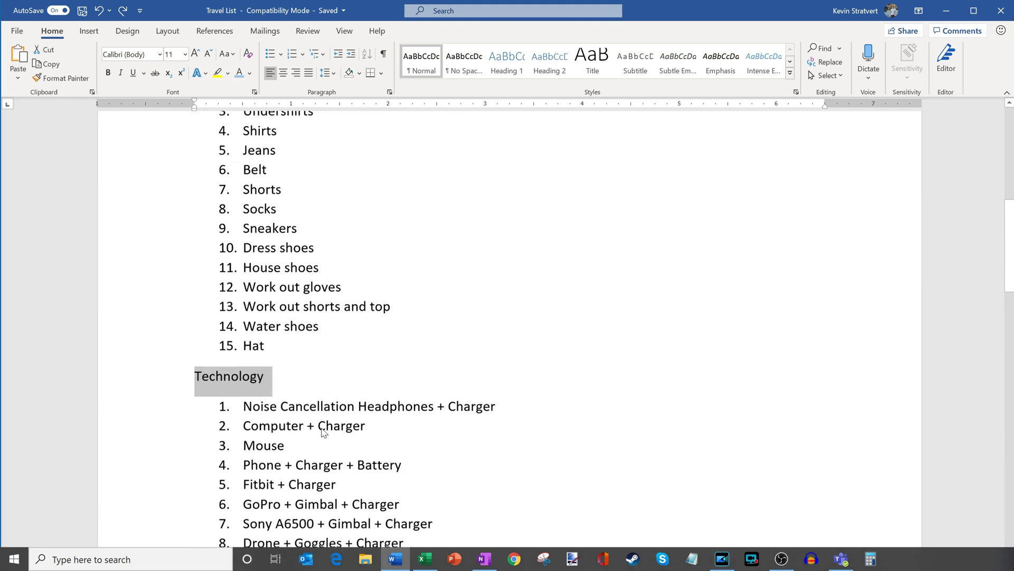
Apply Heading 1 to all selected section headings, browse the Styles gallery, then deselect
{"action": "left_click", "coordinate": [515, 68]}
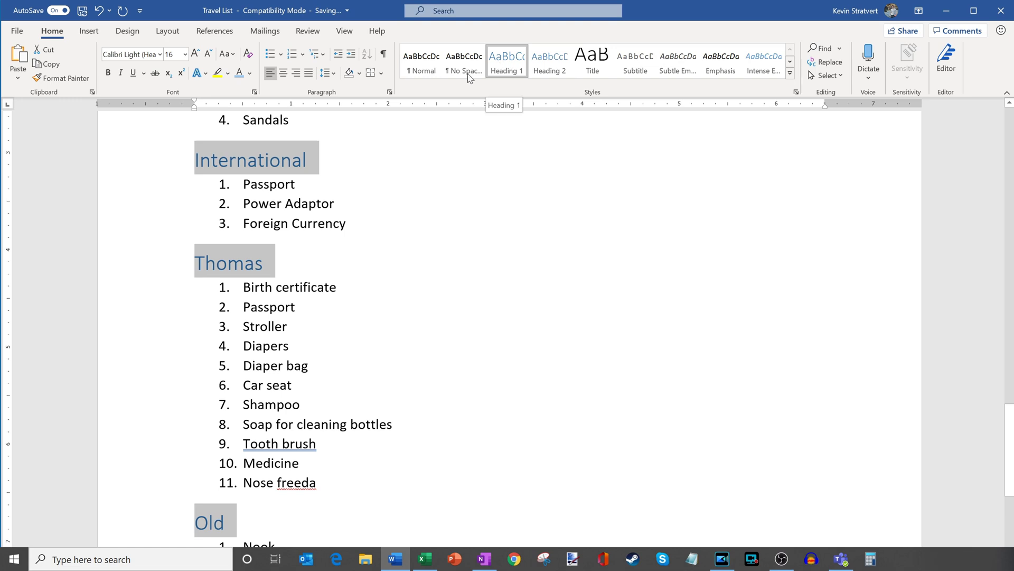
{"action": "scroll", "coordinate": [374, 243], "scroll_direction": "up", "scroll_amount": 20}
{"action": "scroll", "coordinate": [374, 243], "scroll_direction": "up", "scroll_amount": 3}
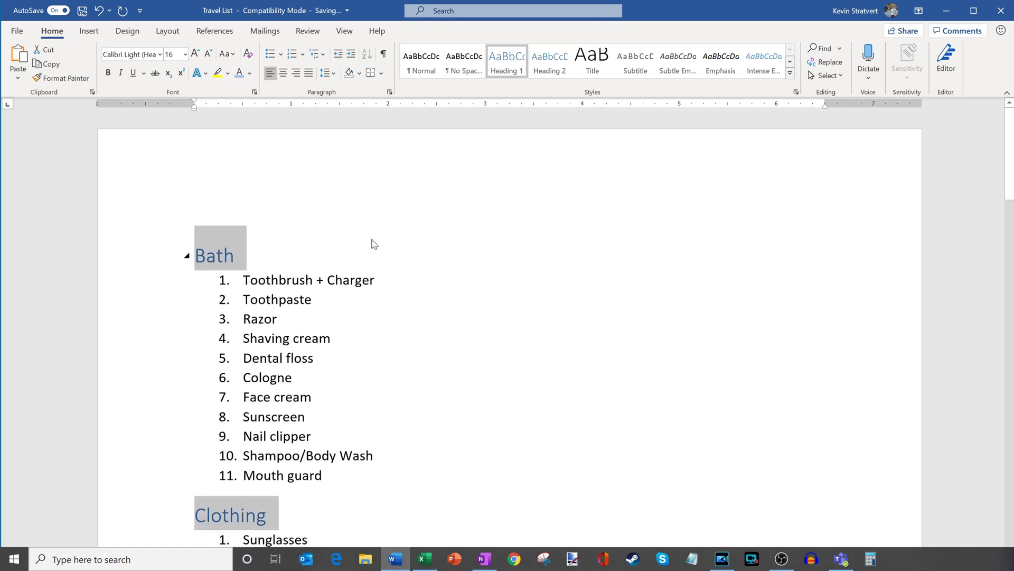
{"action": "left_click", "coordinate": [791, 63]}
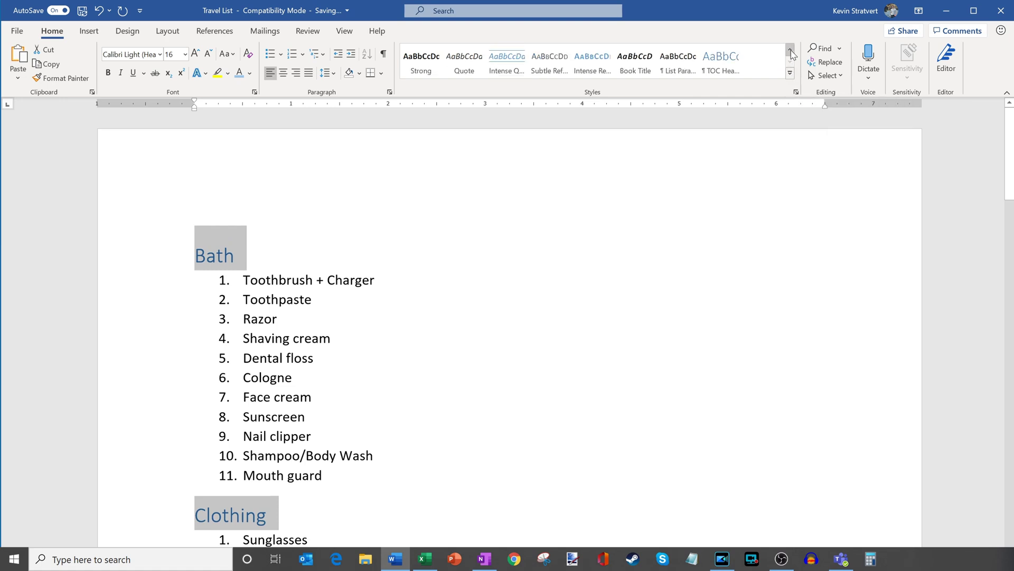
{"action": "left_click", "coordinate": [791, 50]}
{"action": "left_click", "coordinate": [791, 73]}
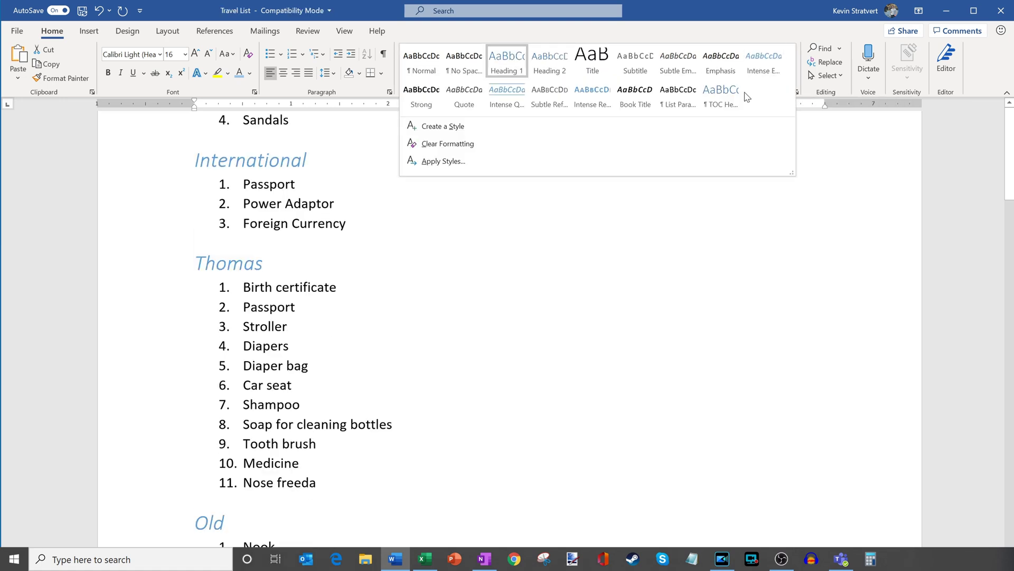
{"action": "left_click", "coordinate": [290, 229]}
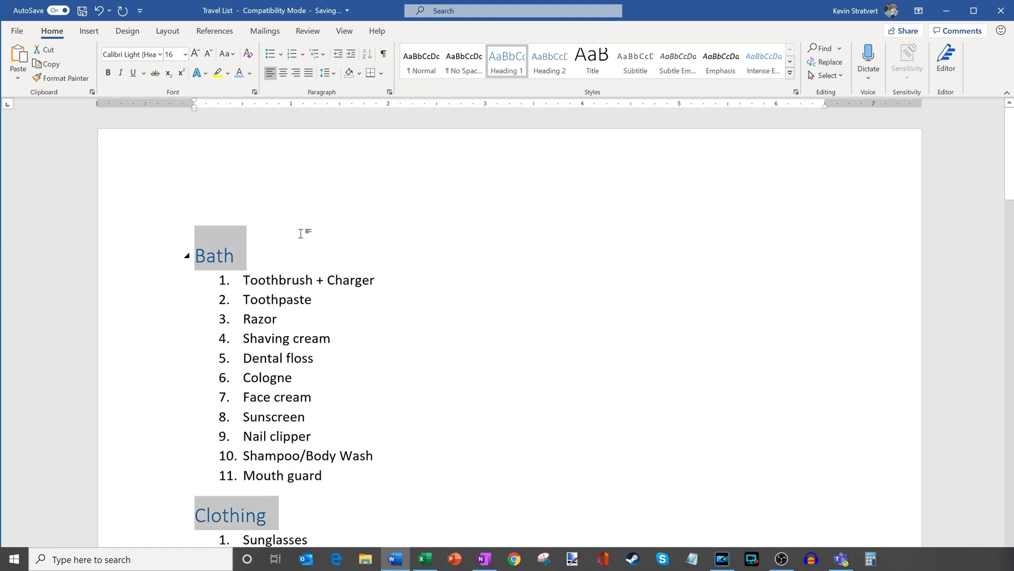
{"action": "left_click", "coordinate": [300, 231]}
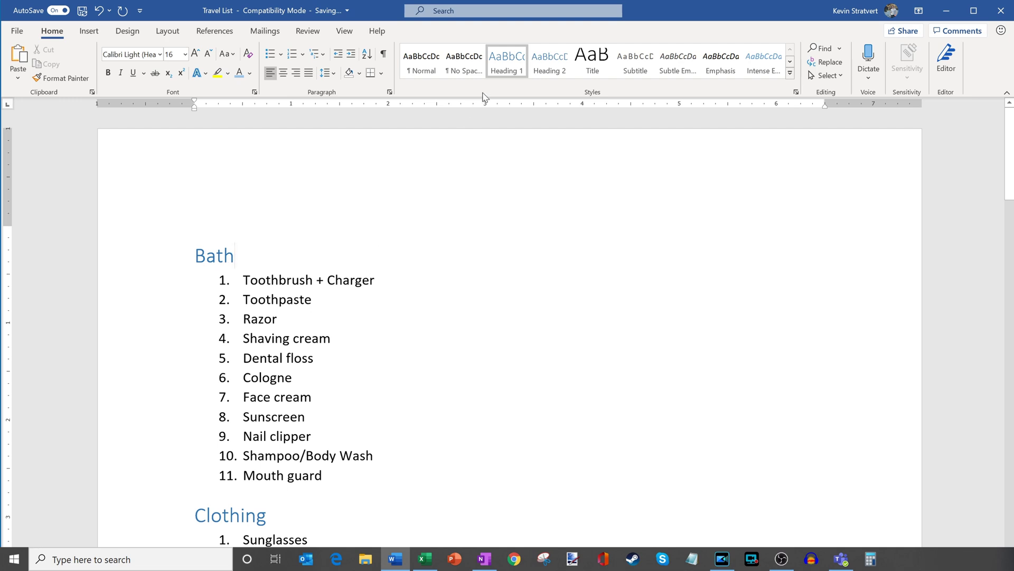
Modify the Heading 1 style so its font colour is red
{"action": "right_click", "coordinate": [512, 62]}
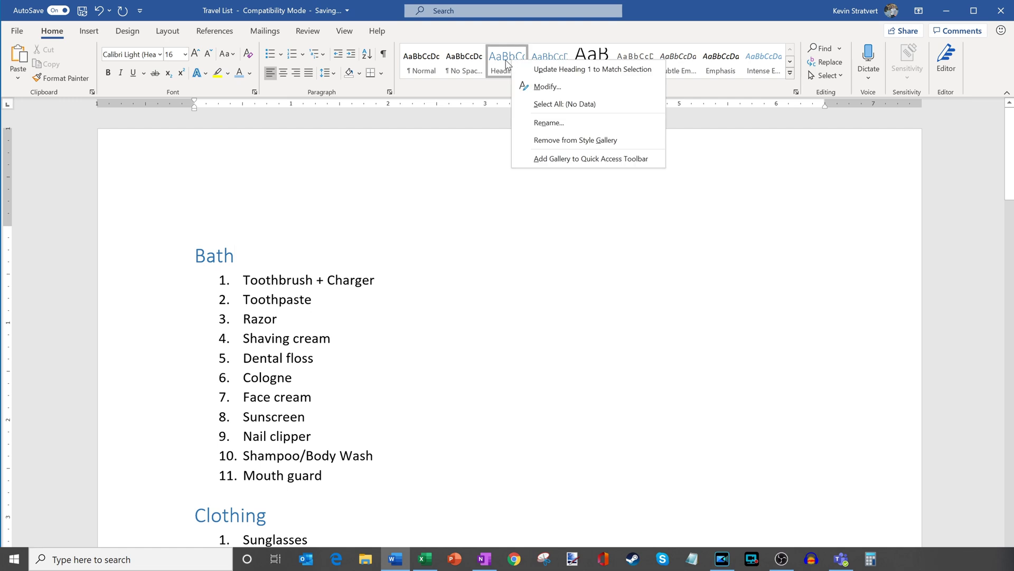
{"action": "left_click", "coordinate": [562, 88]}
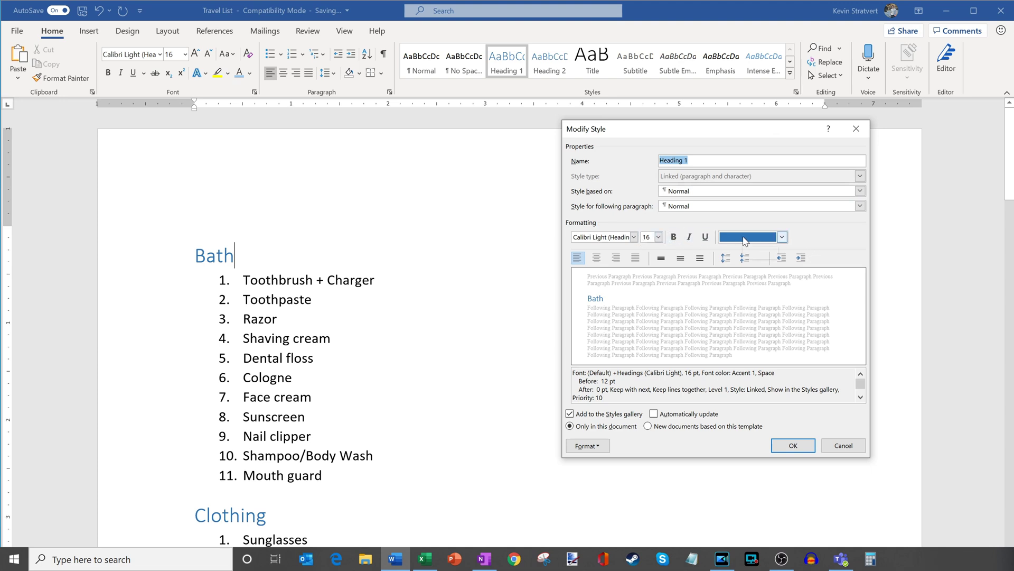
{"action": "left_click", "coordinate": [595, 447]}
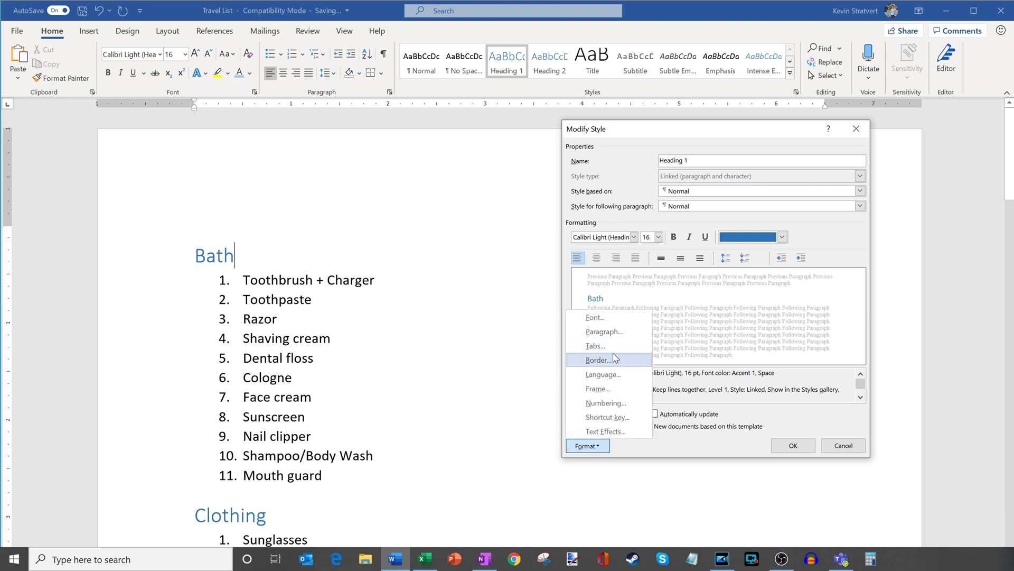
{"action": "left_click", "coordinate": [865, 378]}
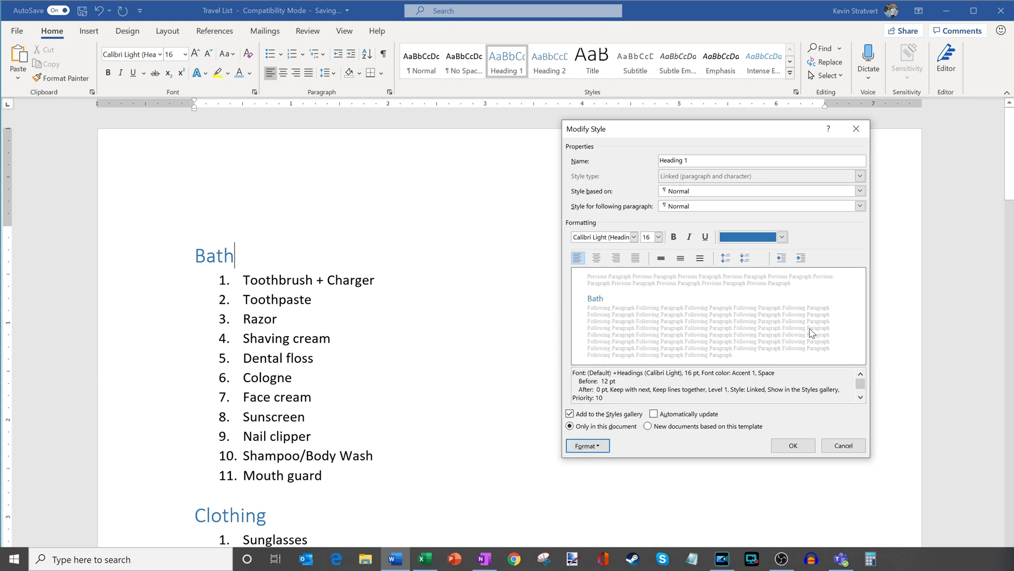
{"action": "left_click", "coordinate": [782, 238]}
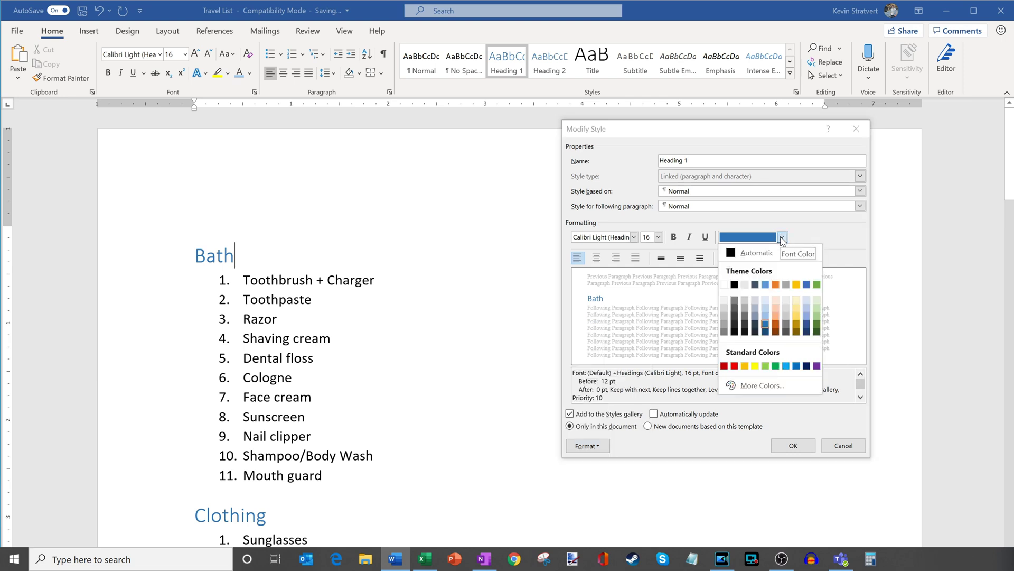
{"action": "left_click", "coordinate": [734, 367]}
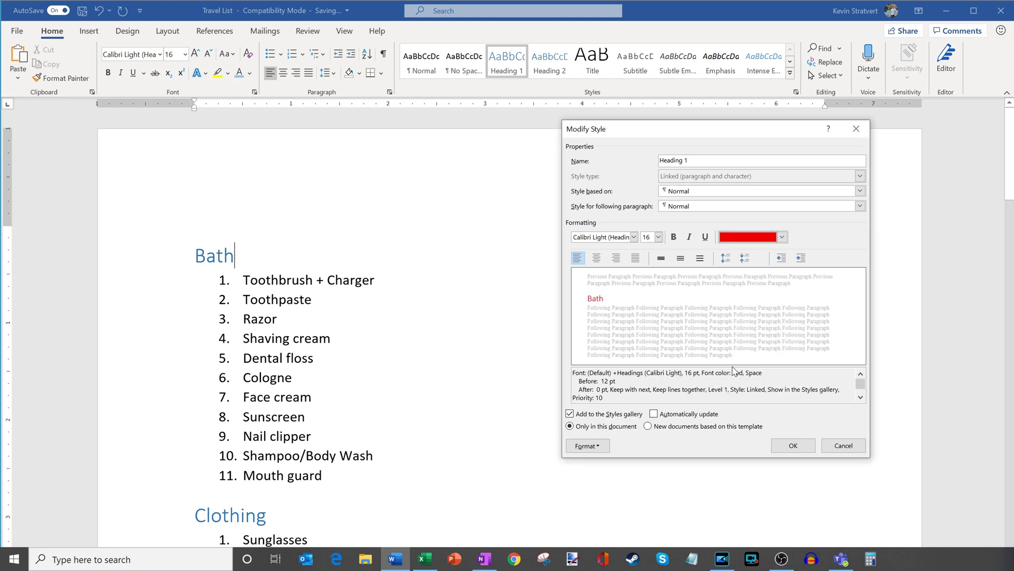
{"action": "left_click", "coordinate": [793, 446]}
{"action": "scroll", "coordinate": [509, 333], "scroll_direction": "down", "scroll_amount": 10}
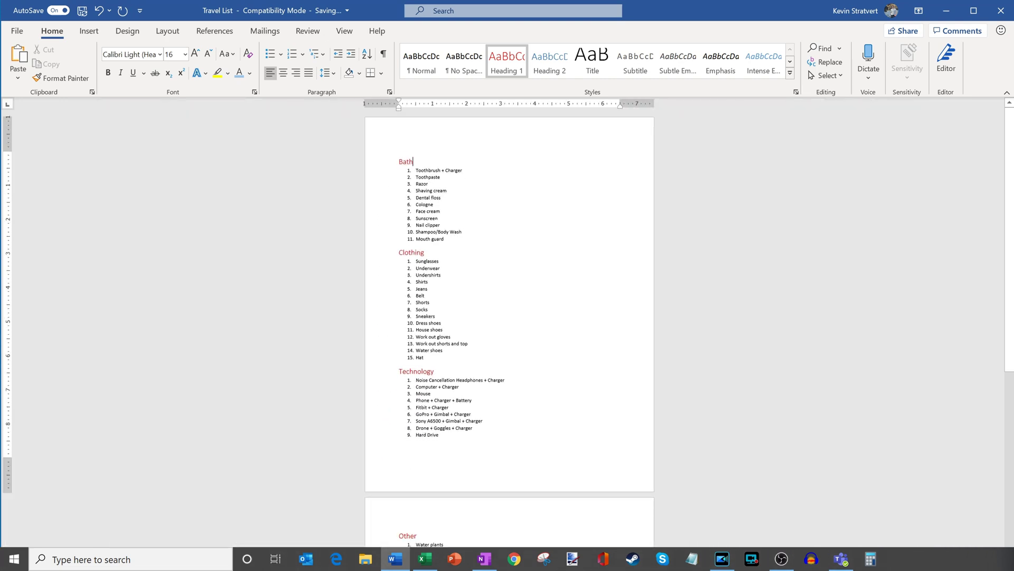
{"action": "scroll", "coordinate": [510, 328], "scroll_direction": "down", "scroll_amount": 8}
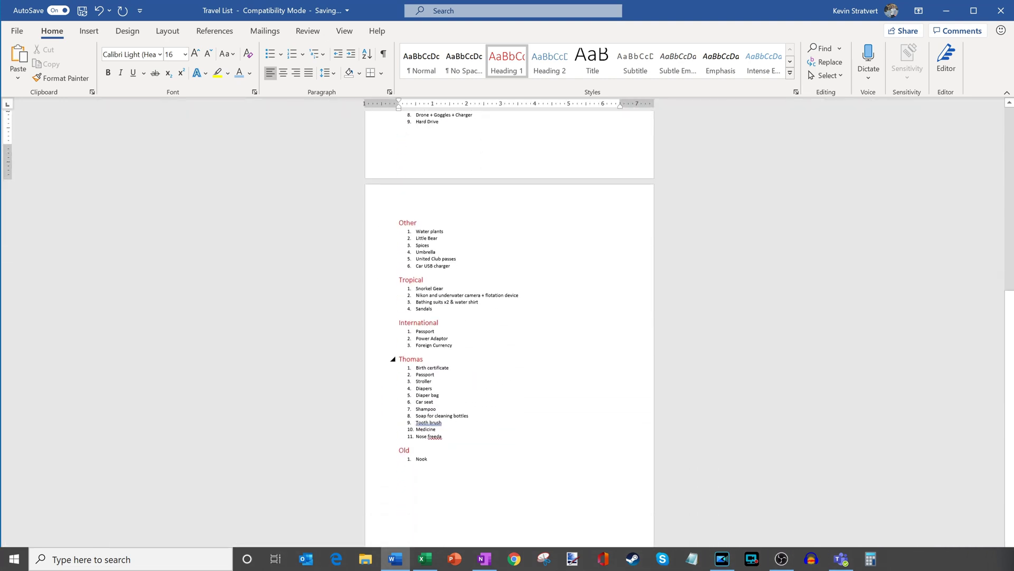
{"action": "scroll", "coordinate": [510, 327], "scroll_direction": "up", "scroll_amount": 8}
{"action": "scroll", "coordinate": [510, 327], "scroll_direction": "up", "scroll_amount": 10}
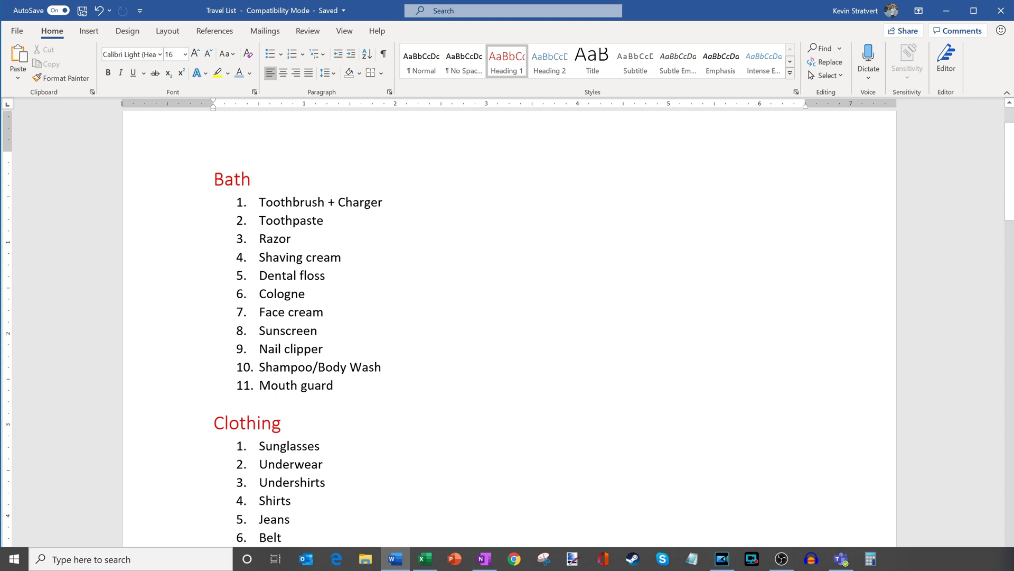
{"action": "left_click", "coordinate": [128, 32]}
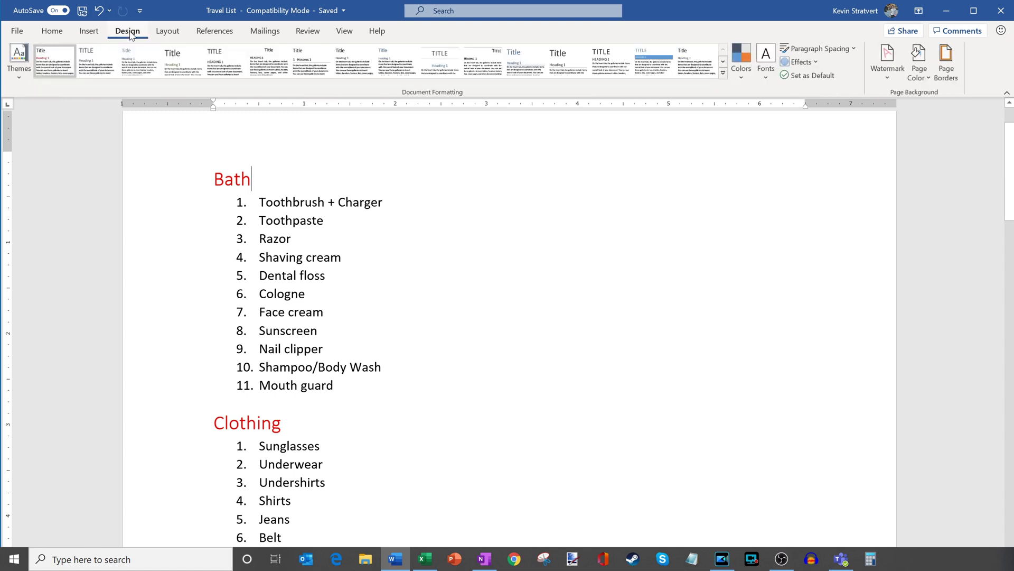
Try the Shaded and other style sets, settling on the one with green headings
{"action": "left_click", "coordinate": [21, 67]}
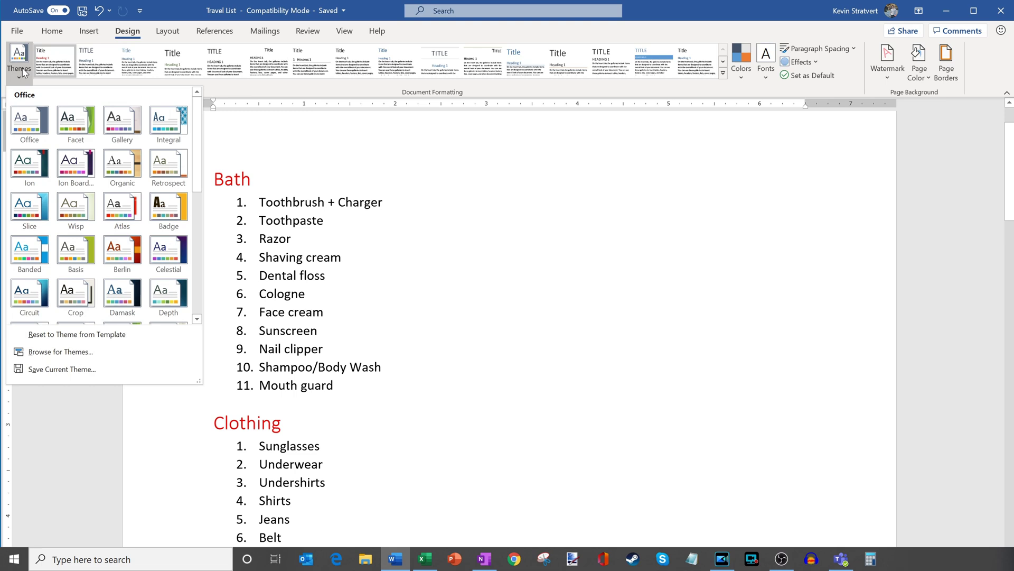
{"action": "left_click", "coordinate": [23, 72]}
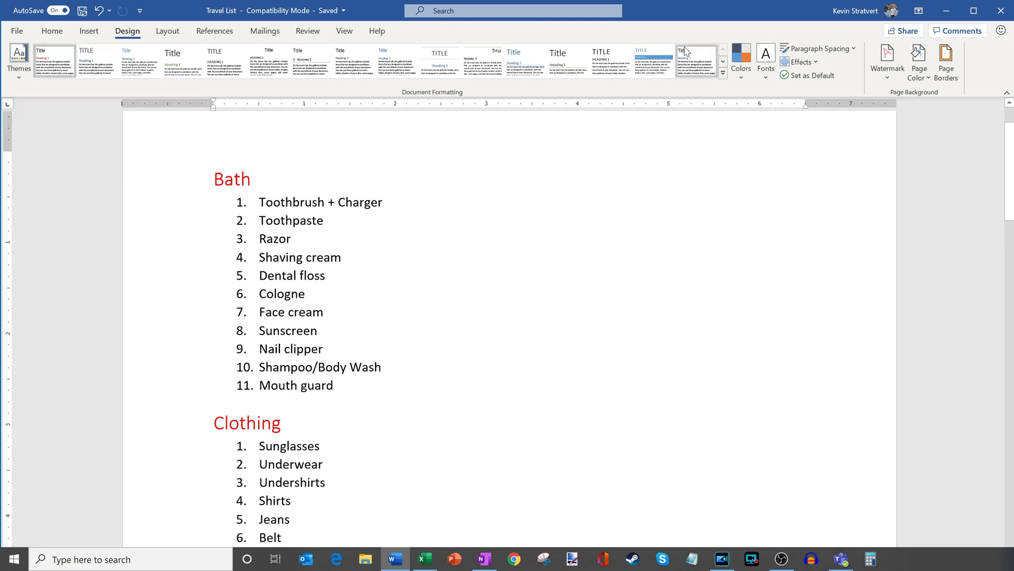
{"action": "left_click", "coordinate": [650, 64]}
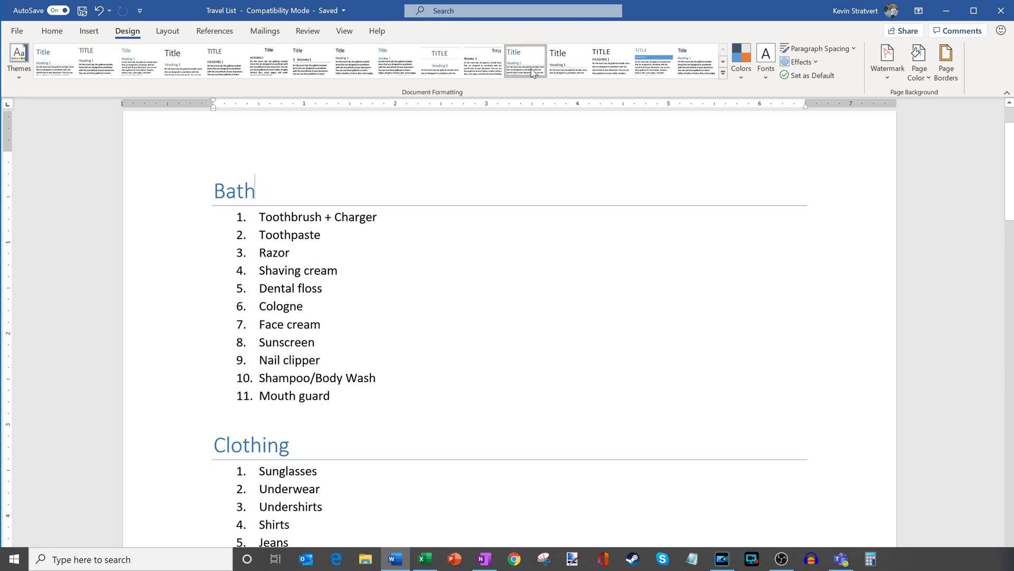
{"action": "left_click", "coordinate": [422, 70]}
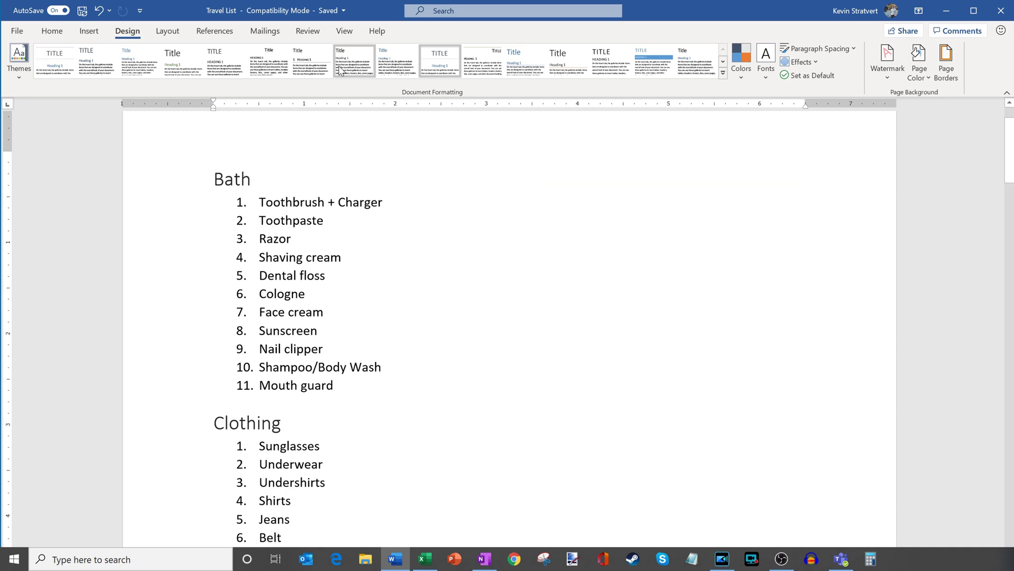
{"action": "left_click", "coordinate": [273, 72]}
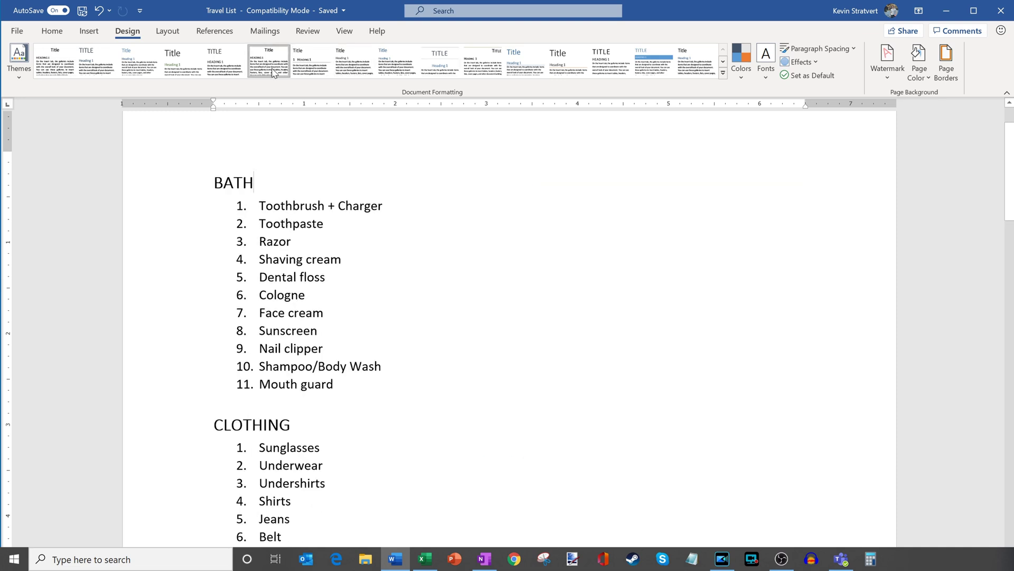
{"action": "left_click", "coordinate": [191, 68]}
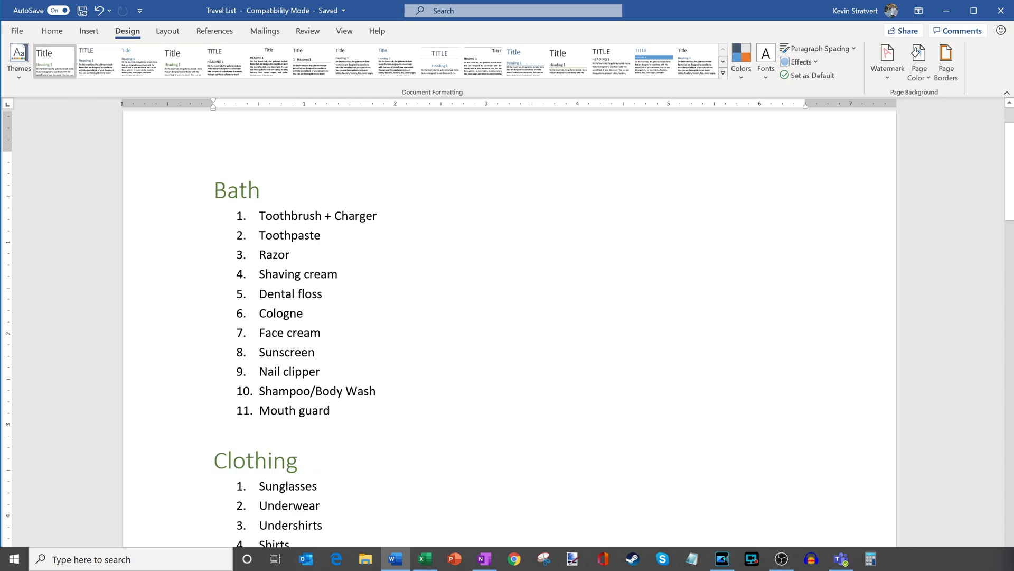
Preview the theme Colors and Fonts lists without changing either
{"action": "left_click", "coordinate": [741, 70]}
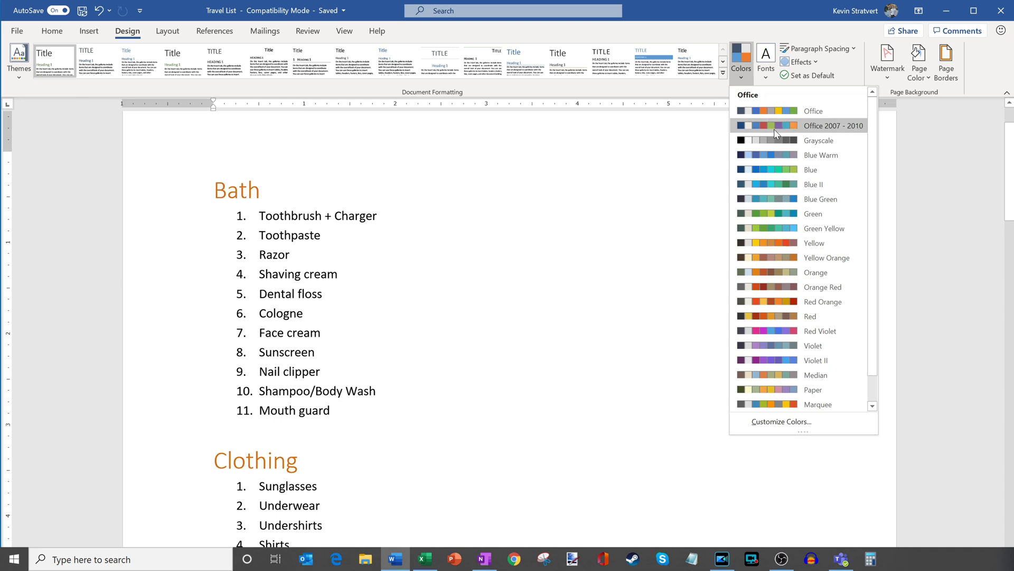
{"action": "left_click", "coordinate": [803, 61]}
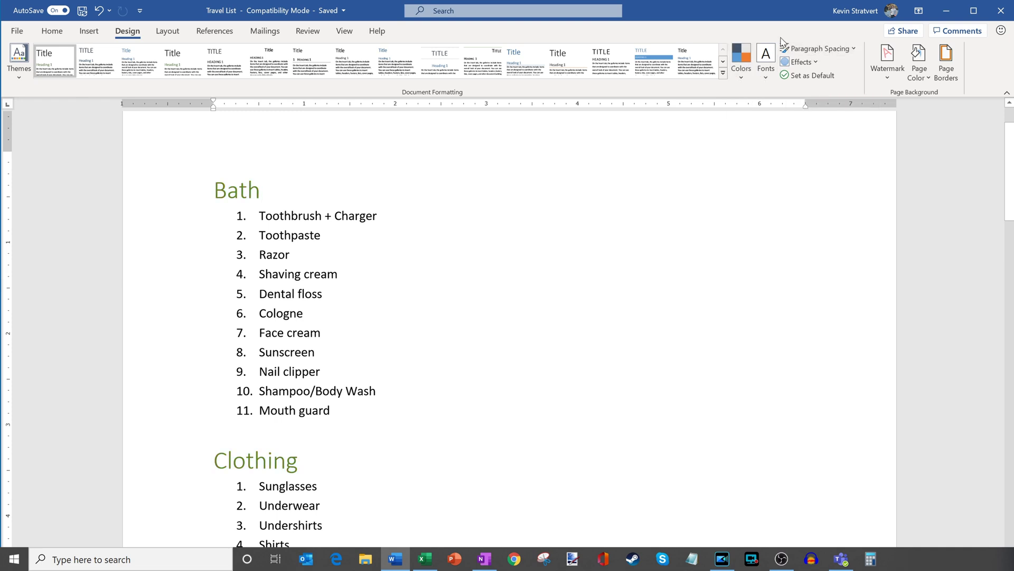
{"action": "left_click", "coordinate": [766, 62]}
{"action": "left_click", "coordinate": [771, 31]}
{"action": "left_click", "coordinate": [213, 190]}
Insert an empty line above the Bath heading
{"action": "key", "text": "Return"}
{"action": "left_click", "coordinate": [284, 176]}
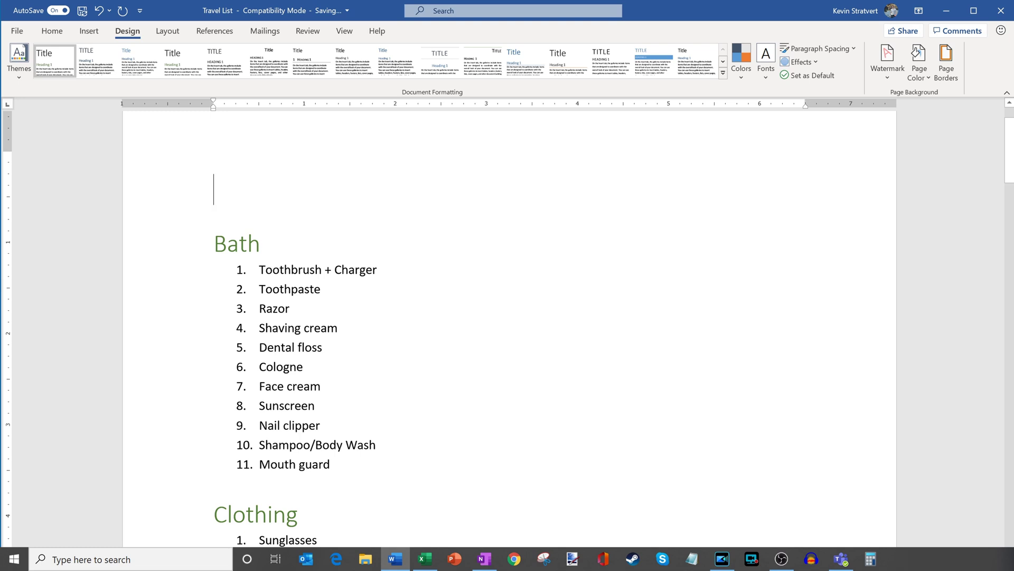
{"action": "scroll", "coordinate": [507, 316], "scroll_direction": "down", "scroll_amount": 5}
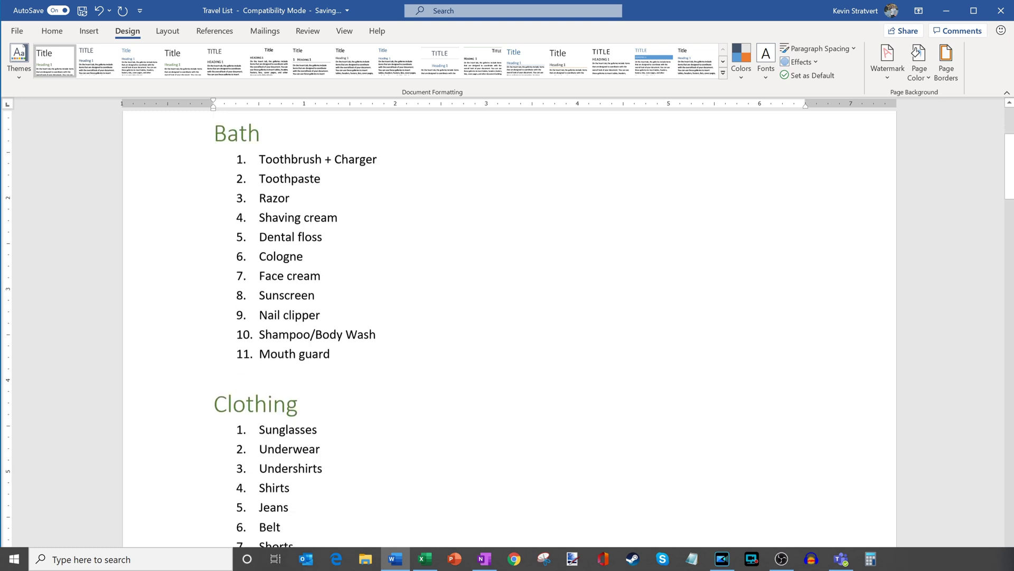
{"action": "scroll", "coordinate": [507, 317], "scroll_direction": "up", "scroll_amount": 4}
{"action": "scroll", "coordinate": [378, 254], "scroll_direction": "up", "scroll_amount": 3}
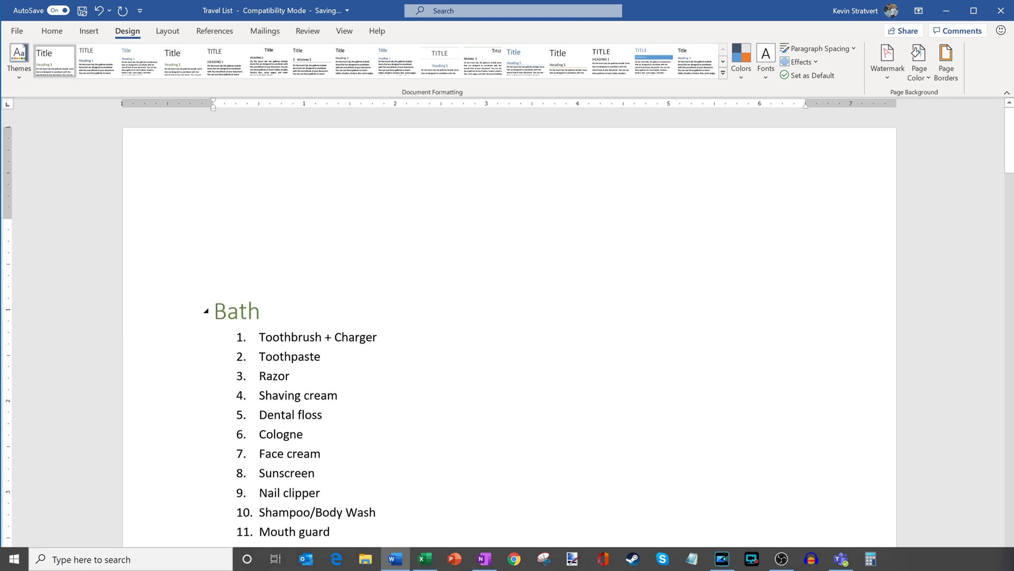
{"action": "type", "text": "Bath"}
{"action": "key", "text": "BackSpace"}
{"action": "key", "text": "BackSpace"}
{"action": "key", "text": "BackSpace"}
{"action": "key", "text": "BackSpace"}
Set the empty line to Normal style and type Bath and Clothing on separate lines
{"action": "left_click", "coordinate": [52, 30]}
{"action": "left_click", "coordinate": [422, 61]}
{"action": "type", "text": "Bath"}
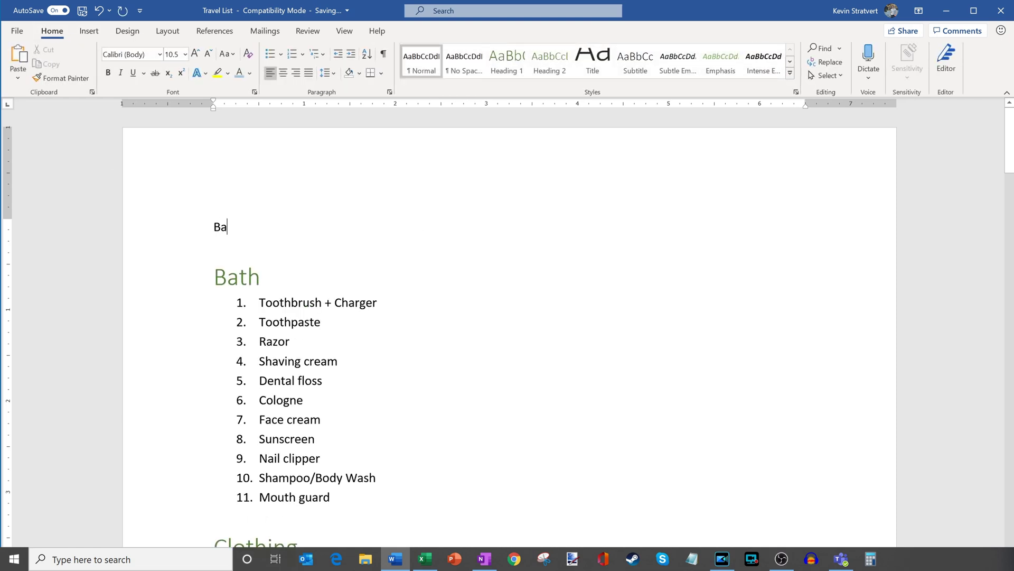
{"action": "key", "text": "Return"}
{"action": "scroll", "coordinate": [509, 322], "scroll_direction": "down", "scroll_amount": 3}
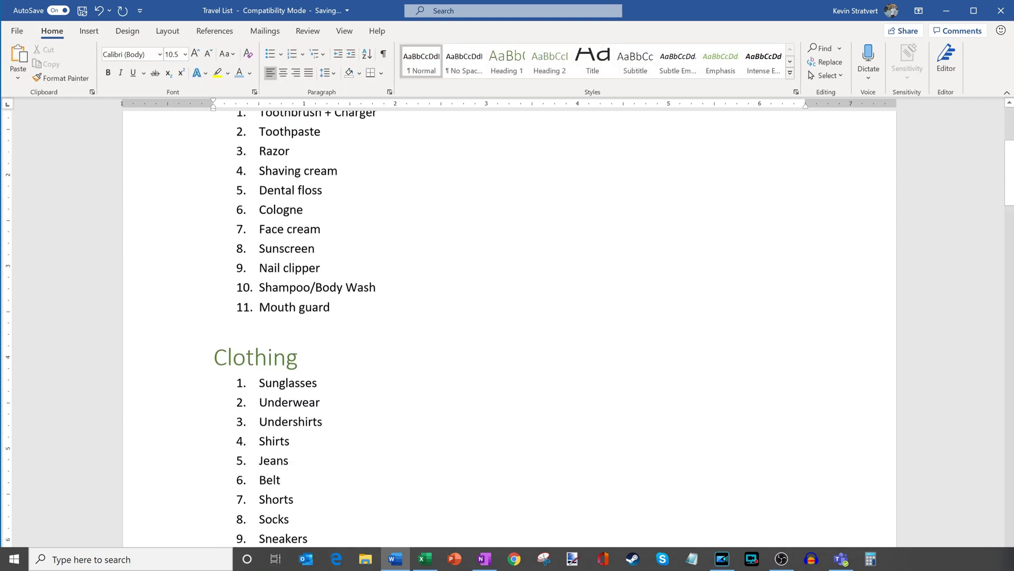
{"action": "scroll", "coordinate": [509, 322], "scroll_direction": "up", "scroll_amount": 3}
{"action": "type", "text": "Clothing"}
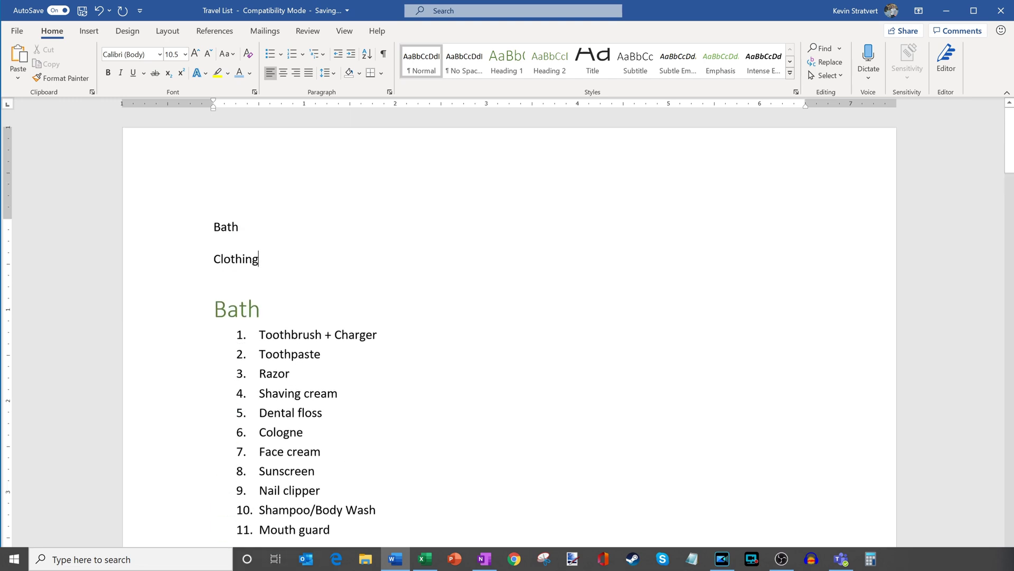
{"action": "key", "text": "Return"}
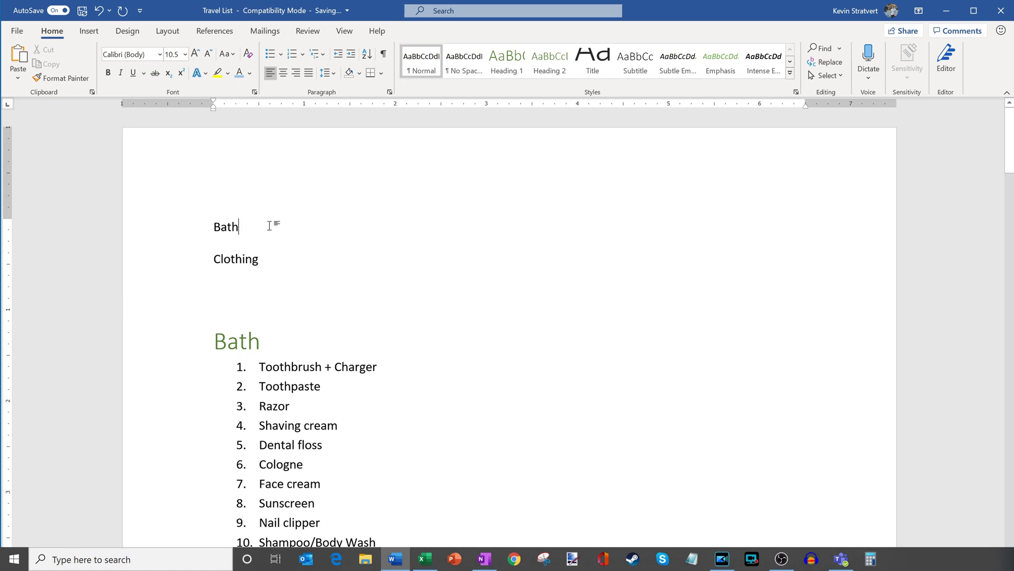
Select the typed Bath and Clothing lines and delete them
{"action": "left_click", "coordinate": [238, 226], "text": "ctrl"}
{"action": "scroll", "coordinate": [510, 327], "scroll_direction": "down", "scroll_amount": 5}
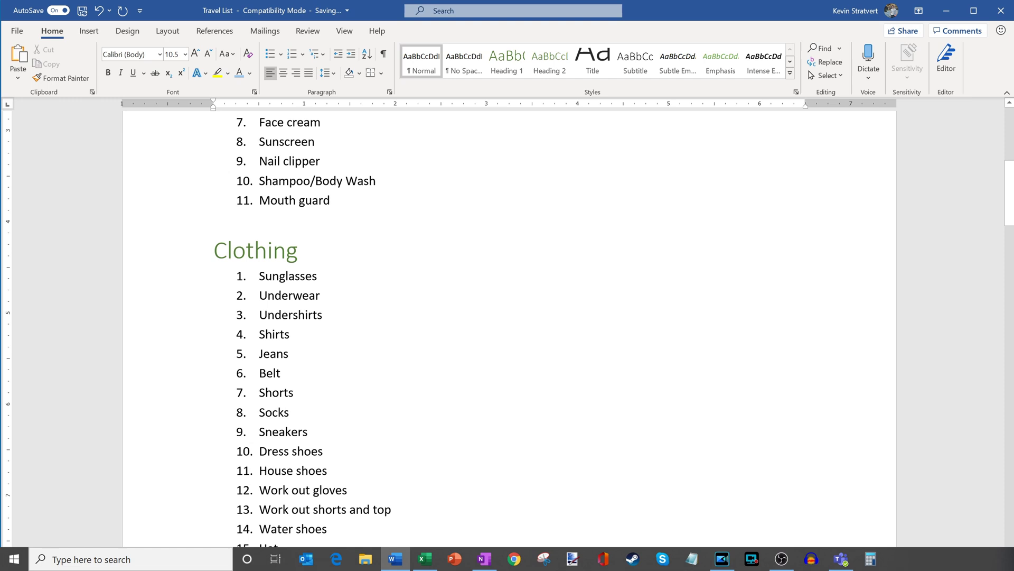
{"action": "scroll", "coordinate": [510, 327], "scroll_direction": "up", "scroll_amount": 9}
{"action": "left_click", "coordinate": [239, 226]}
{"action": "left_click", "coordinate": [157, 213]}
{"action": "key", "text": "Delete"}
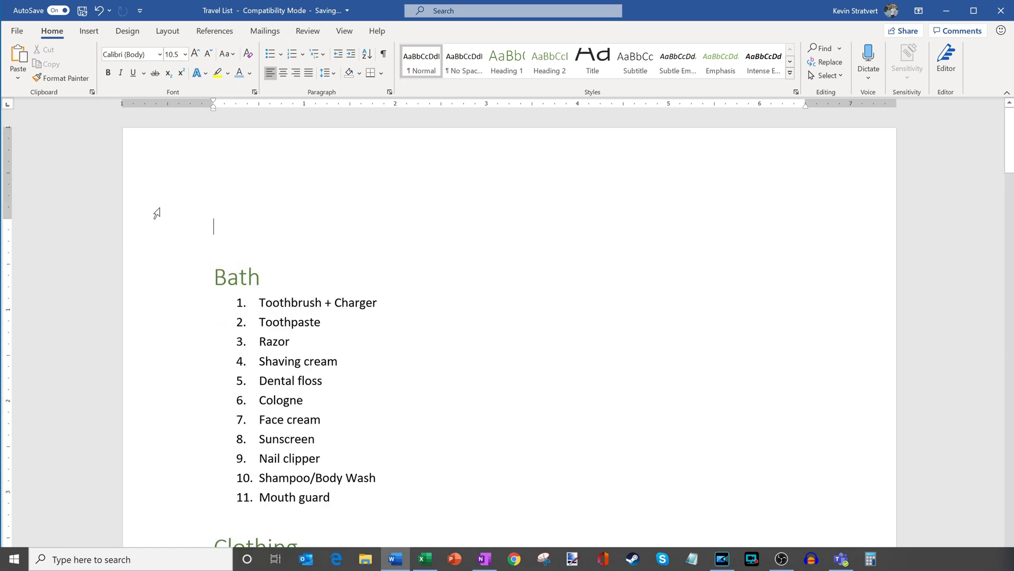
Insert an Automatic Table 1 table of contents from the References tab
{"action": "left_click", "coordinate": [215, 31]}
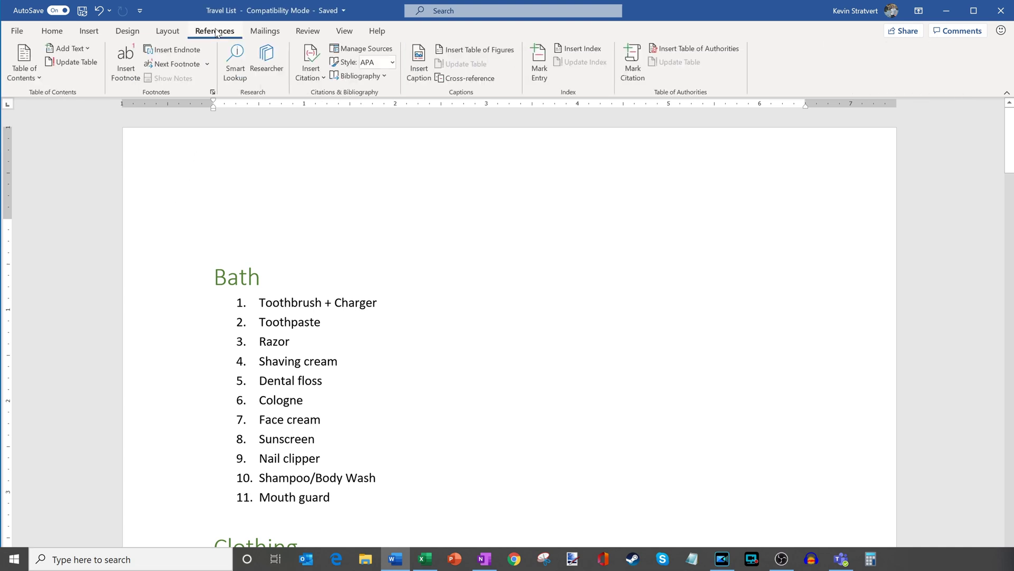
{"action": "left_click", "coordinate": [33, 80]}
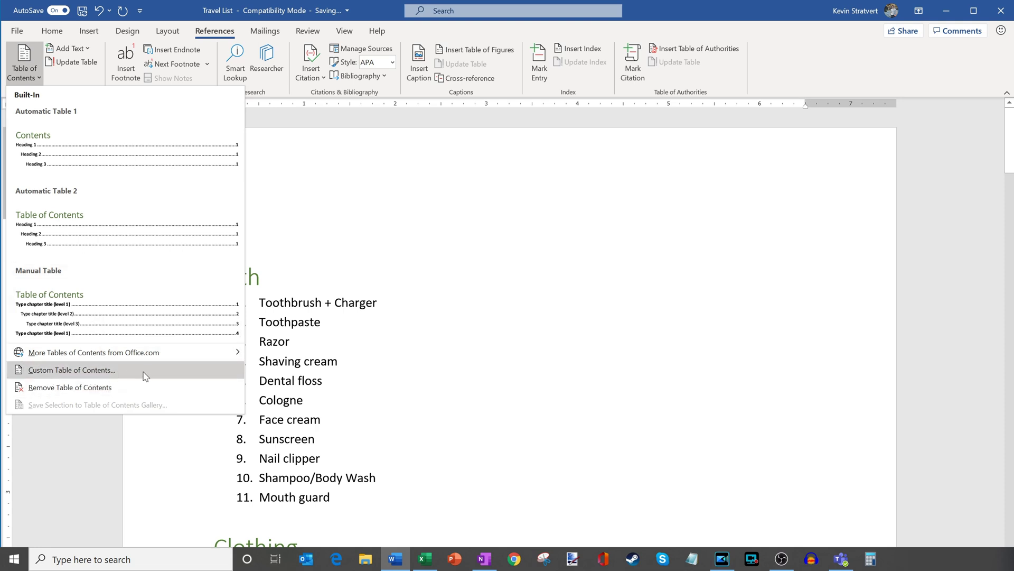
{"action": "left_click", "coordinate": [82, 140]}
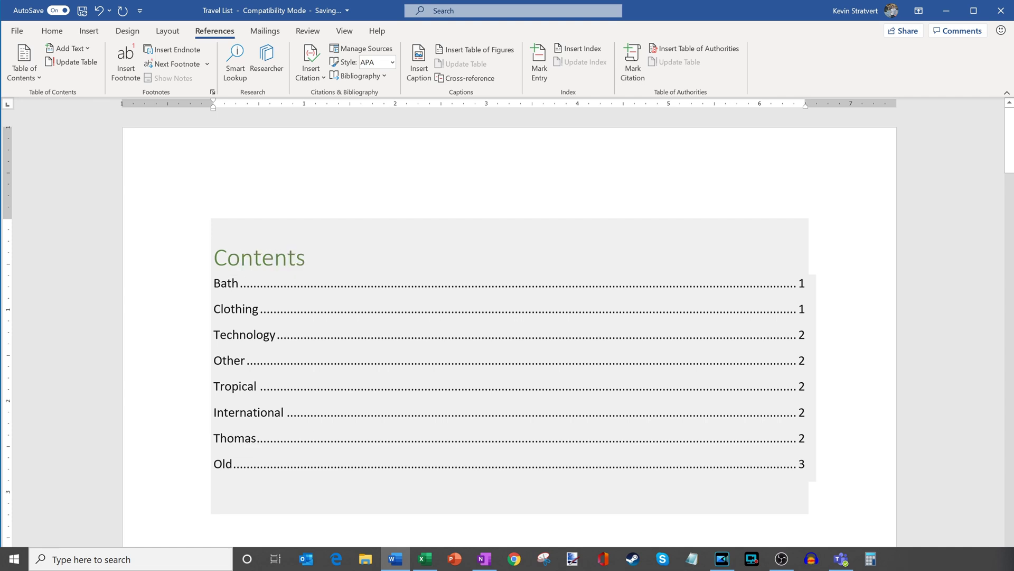
Select the contents table entries and delete them
{"action": "left_click", "coordinate": [52, 31]}
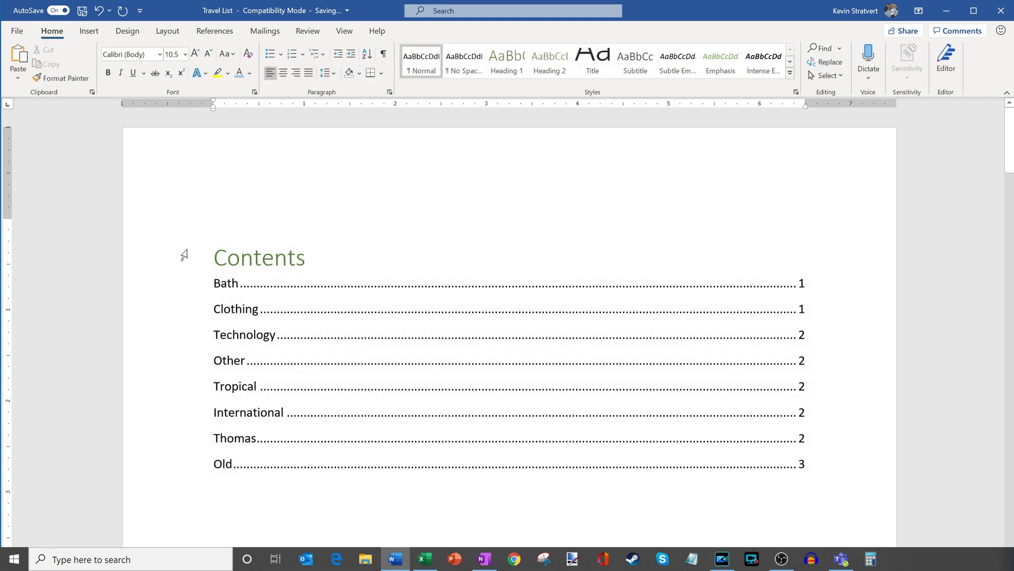
{"action": "left_click_drag", "start_coordinate": [311, 512], "coordinate": [201, 249]}
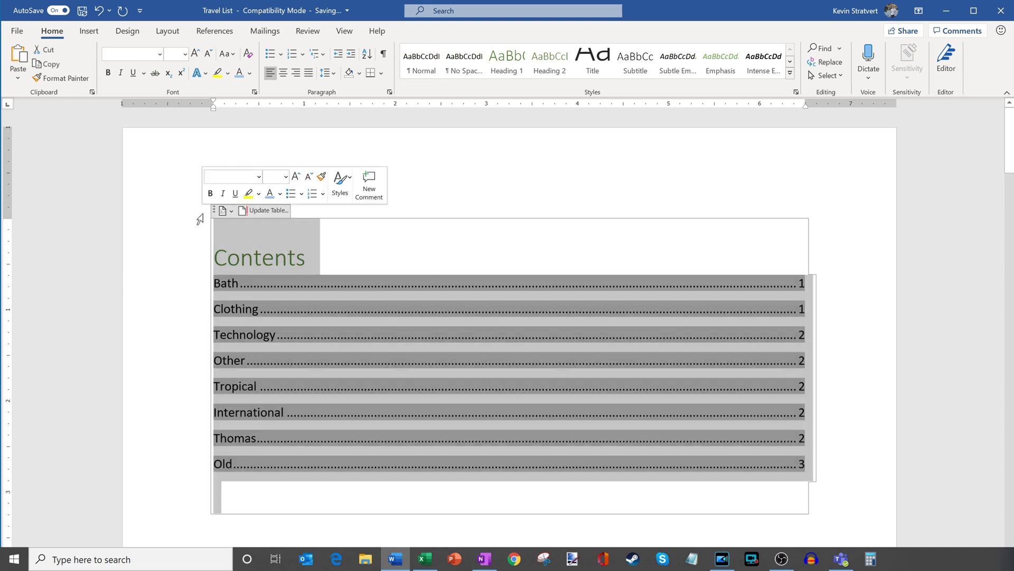
{"action": "key", "text": "Delete"}
{"action": "key", "text": "BackSpace"}
{"action": "key", "text": "BackSpace"}
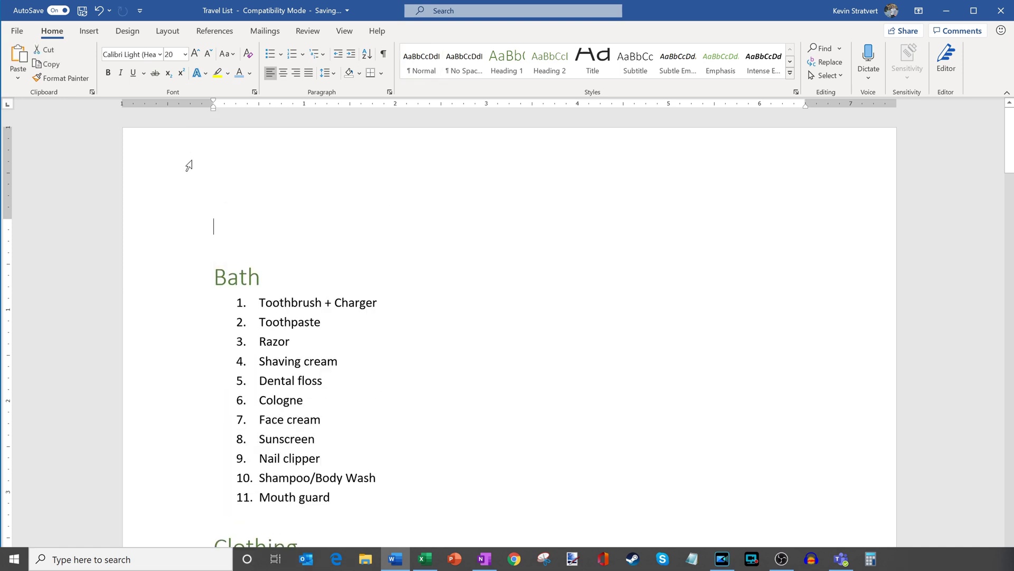
Open and cancel the Custom Table of Contents dialog, then delete the blank line above Bath
{"action": "left_click", "coordinate": [216, 32]}
{"action": "left_click", "coordinate": [25, 61]}
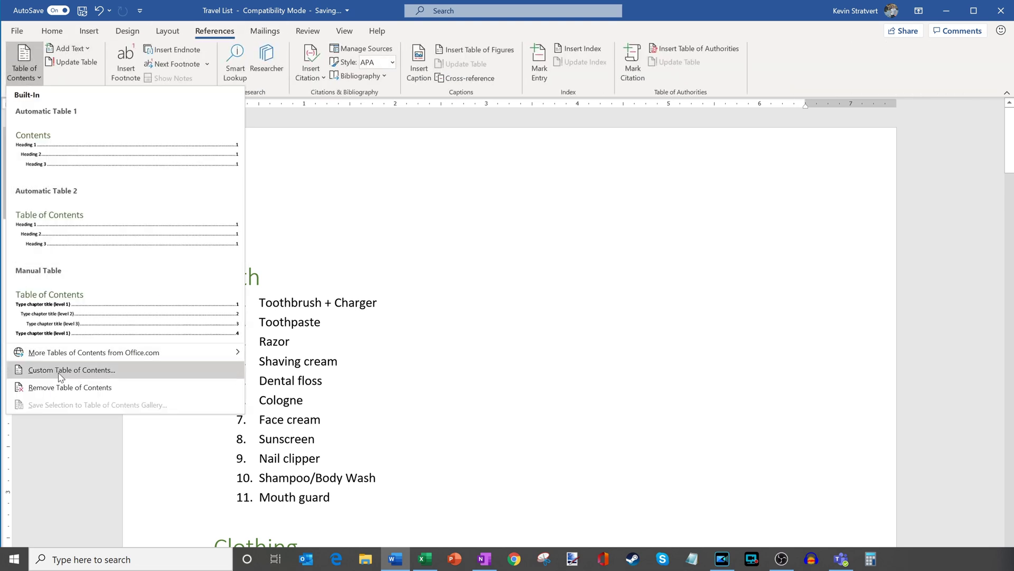
{"action": "left_click", "coordinate": [59, 374]}
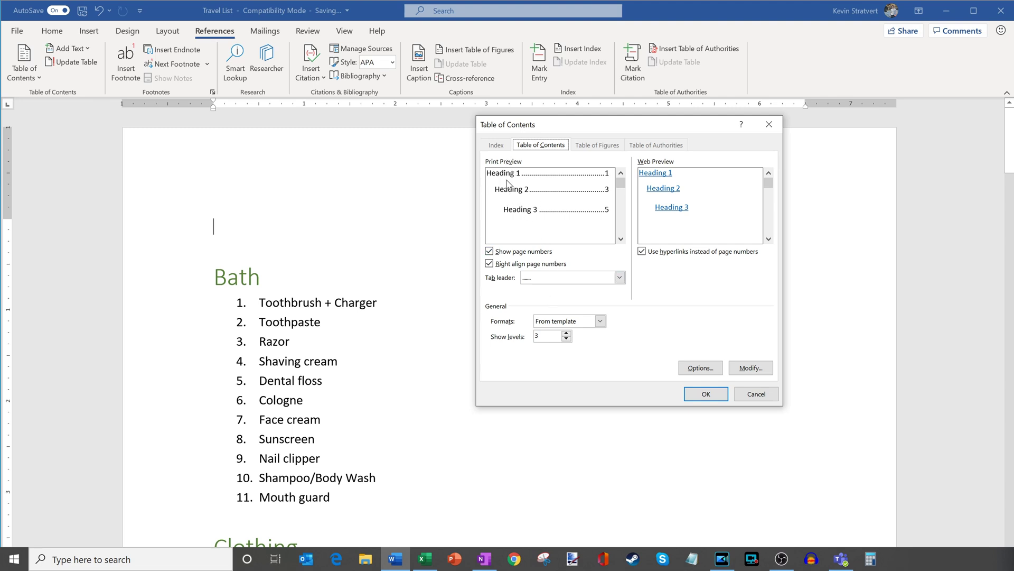
{"action": "left_click", "coordinate": [767, 394]}
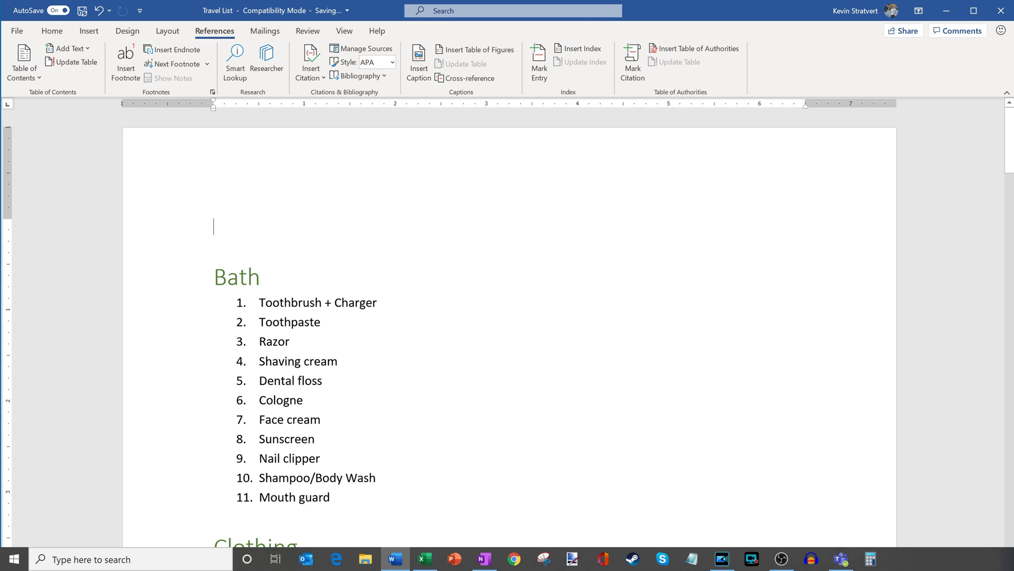
{"action": "key", "text": "Delete"}
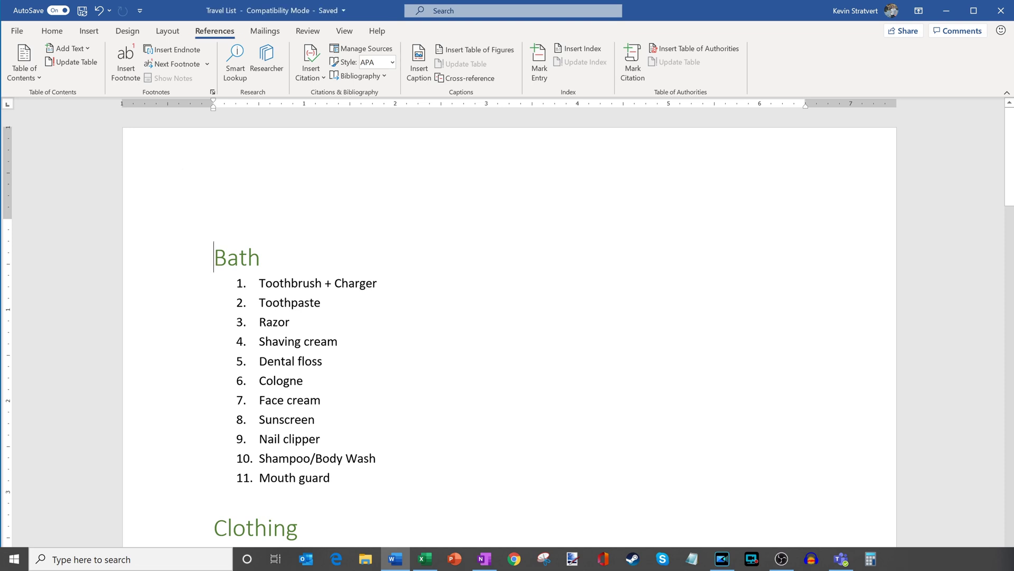
Turn on the Navigation Pane from the View tab and jump to Bath and Tropical
{"action": "left_click", "coordinate": [345, 32]}
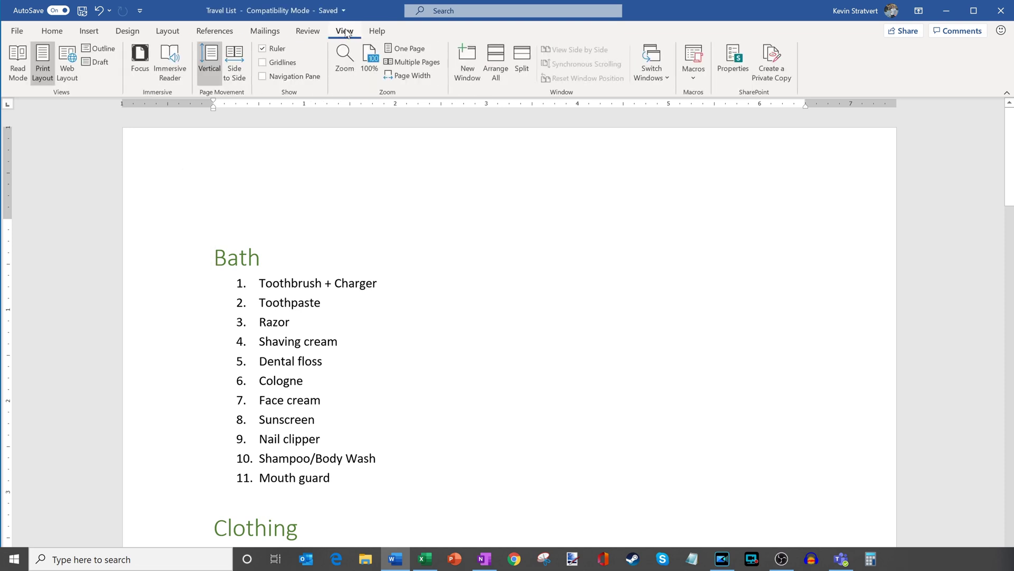
{"action": "left_click", "coordinate": [290, 79]}
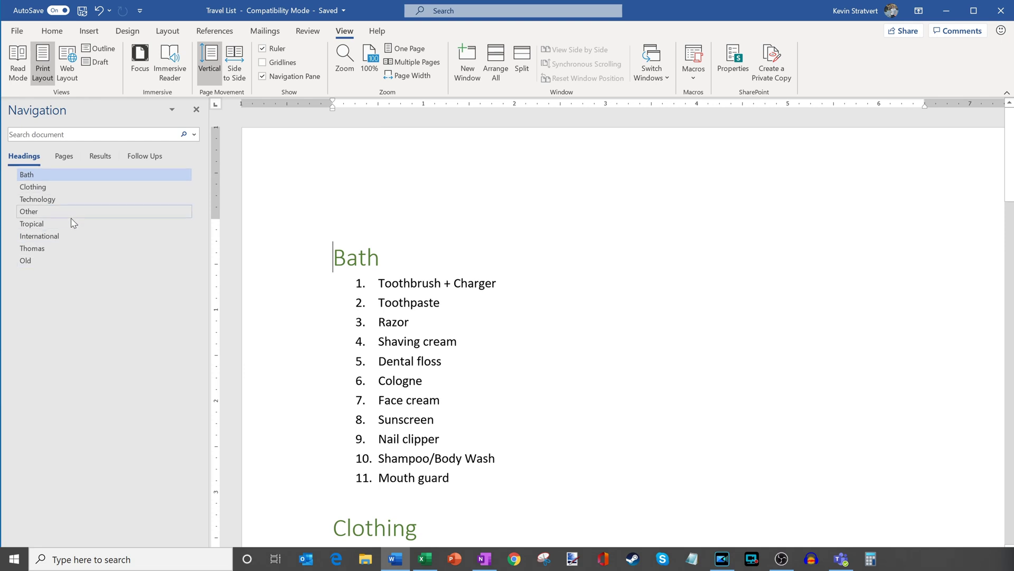
{"action": "left_click", "coordinate": [74, 174]}
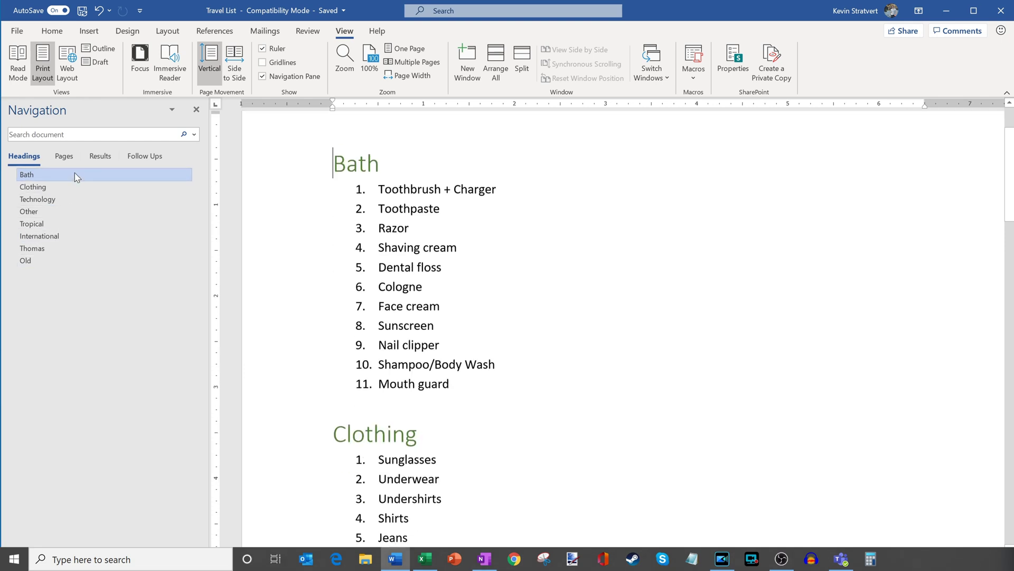
{"action": "left_click", "coordinate": [72, 225]}
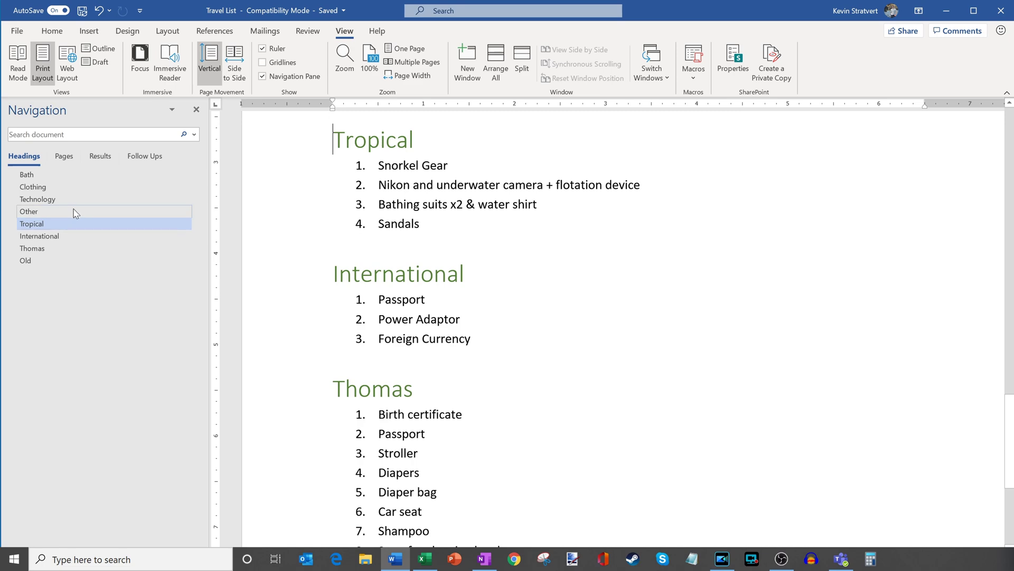
Jump among the Other, Clothing, International, Old, Technology, Thomas and Bath sections via the pane
{"action": "left_click", "coordinate": [75, 212]}
{"action": "left_click", "coordinate": [74, 186]}
{"action": "left_click", "coordinate": [74, 237]}
{"action": "left_click", "coordinate": [70, 260]}
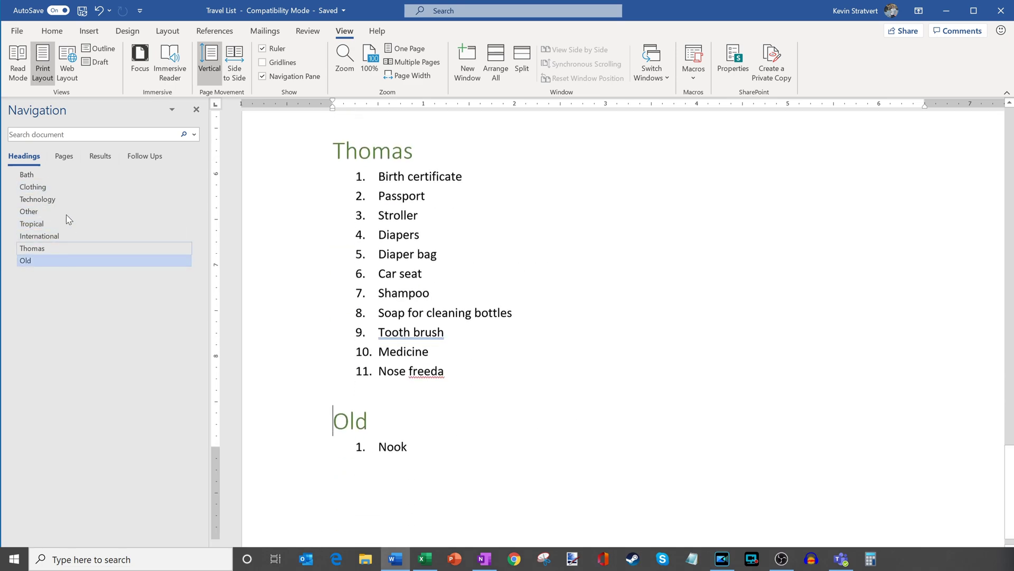
{"action": "left_click", "coordinate": [70, 200]}
{"action": "left_click", "coordinate": [69, 174]}
{"action": "left_click", "coordinate": [72, 211]}
{"action": "left_click", "coordinate": [71, 248]}
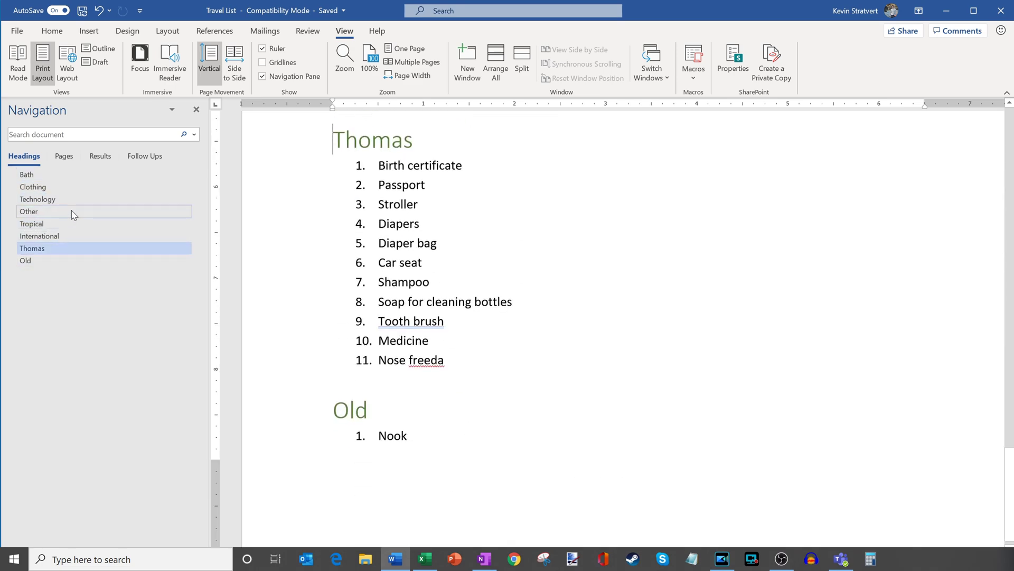
{"action": "left_click", "coordinate": [73, 187]}
{"action": "left_click", "coordinate": [78, 175]}
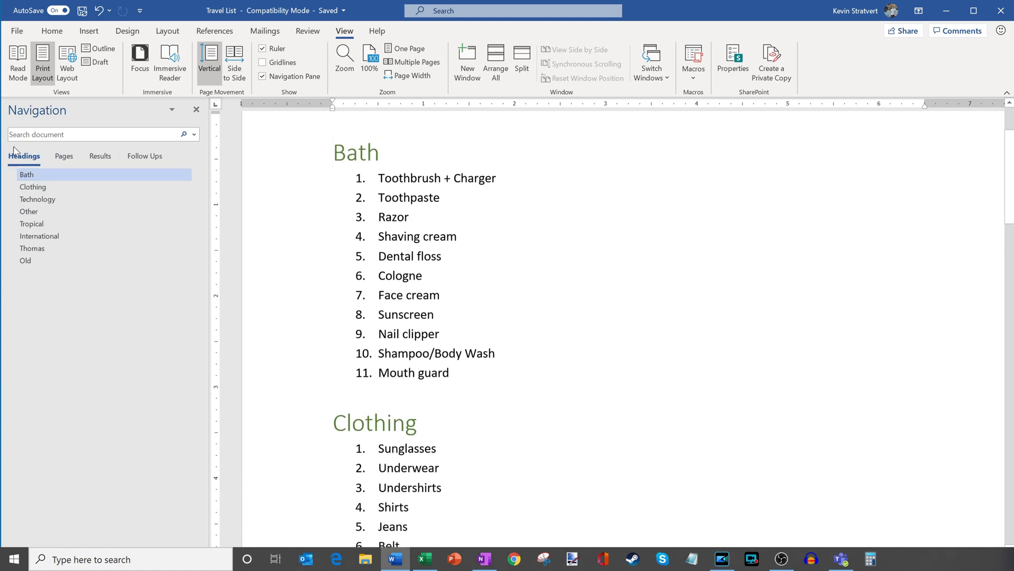
{"action": "left_click", "coordinate": [52, 30]}
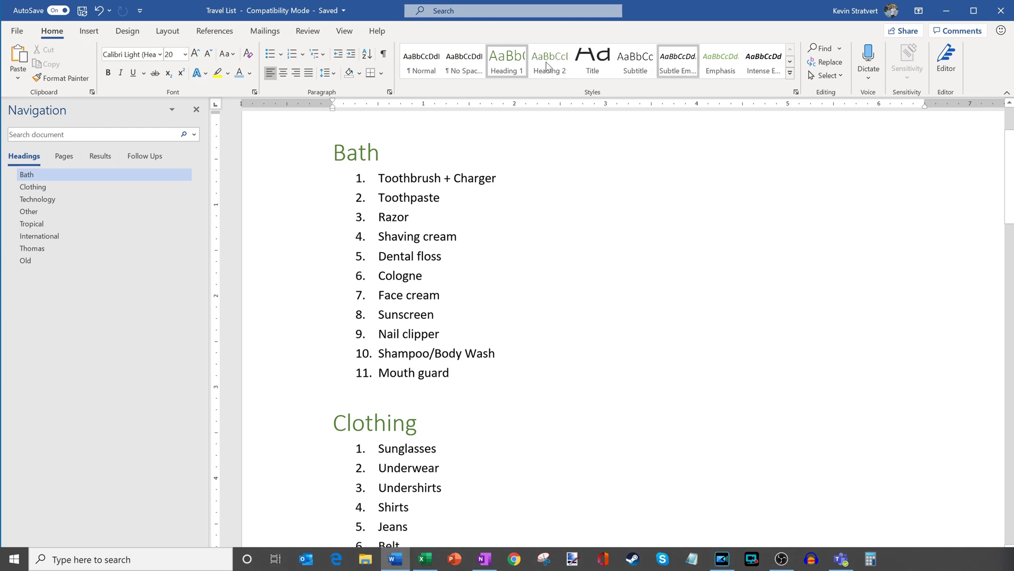